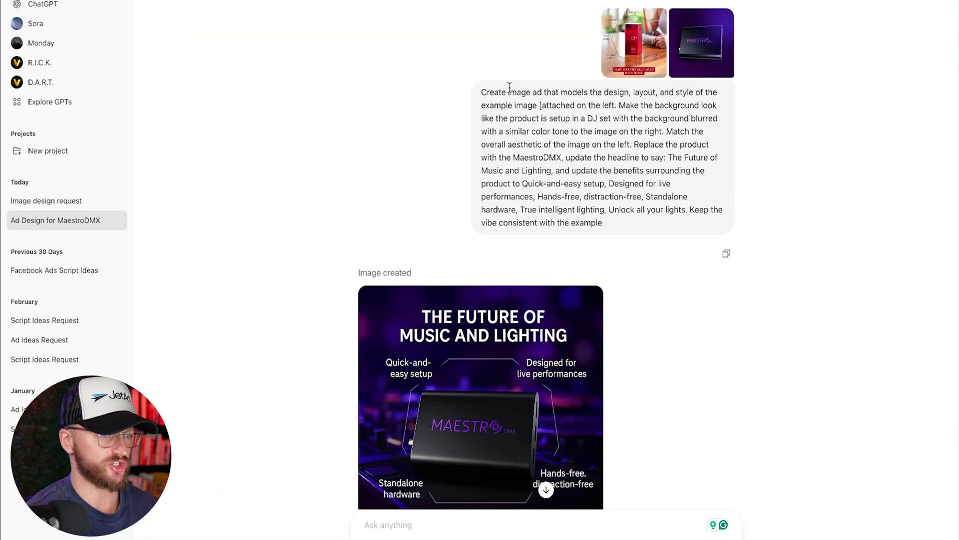
Step: Compare the enlarged red I·M·8 reference ad against the generated MaestroDMX ad, viewing the reference twice
left_click(627, 42)
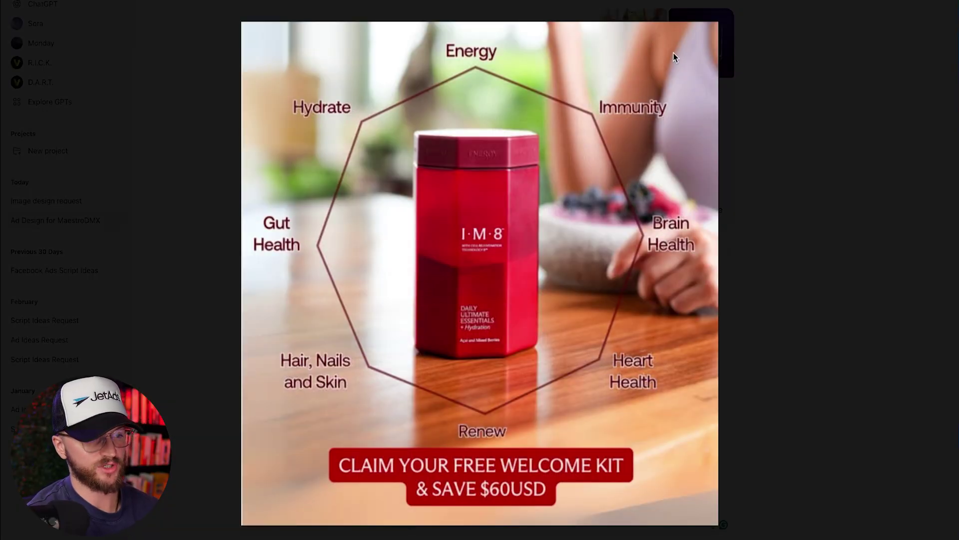
left_click(808, 100)
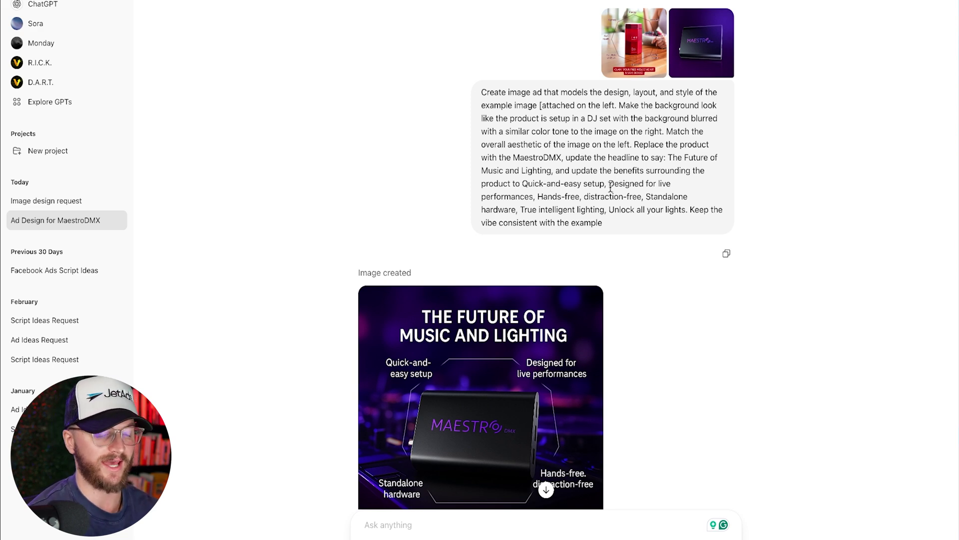
scroll(611, 189, "down", 3)
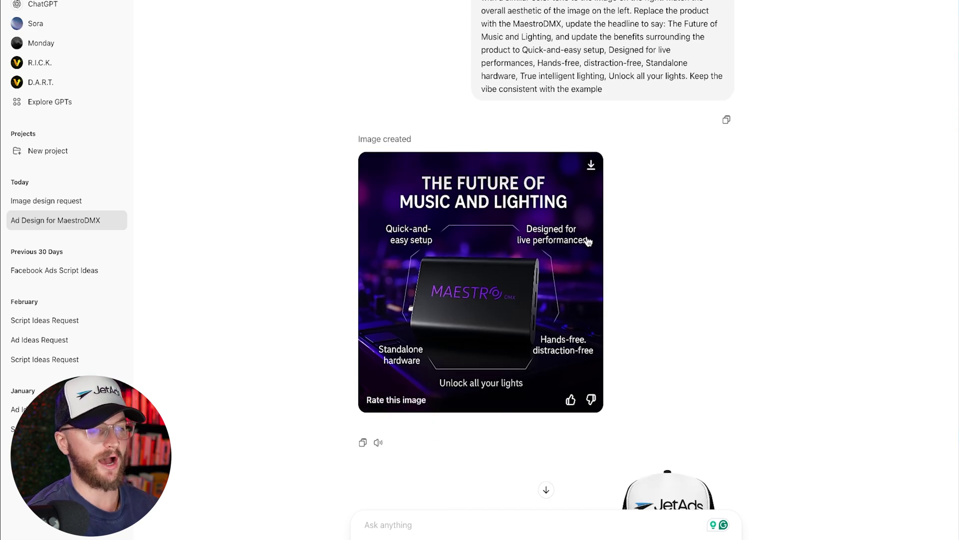
scroll(587, 245, "up", 1)
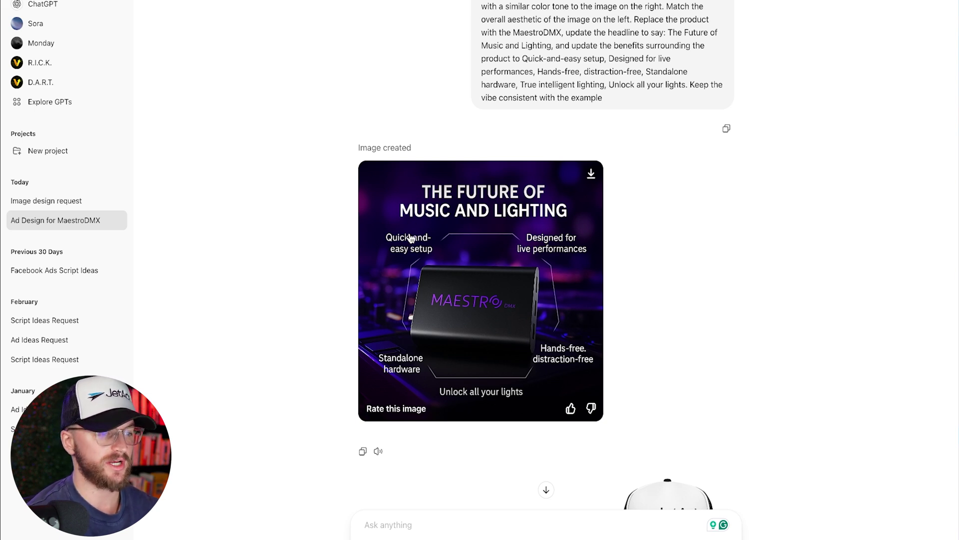
scroll(479, 305, "up", 3)
left_click(616, 43)
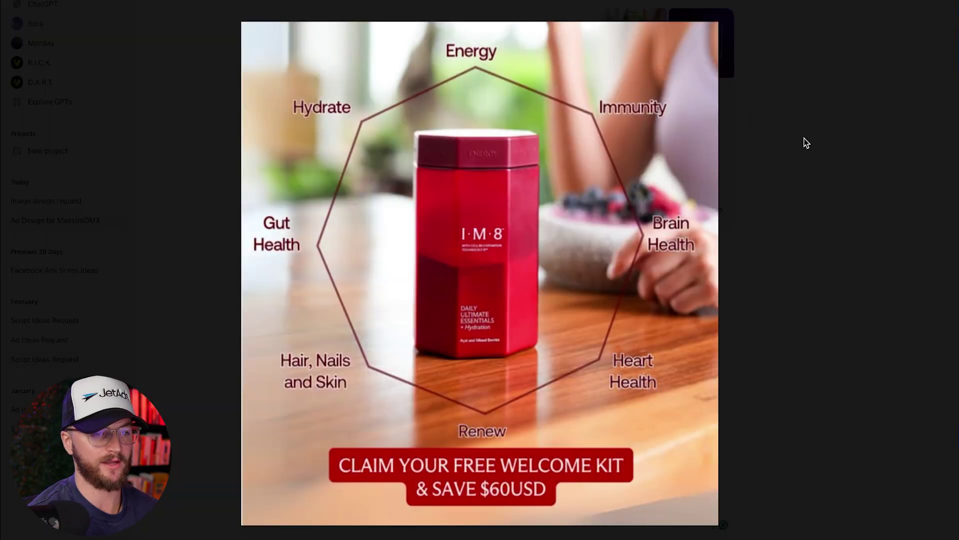
left_click(805, 143)
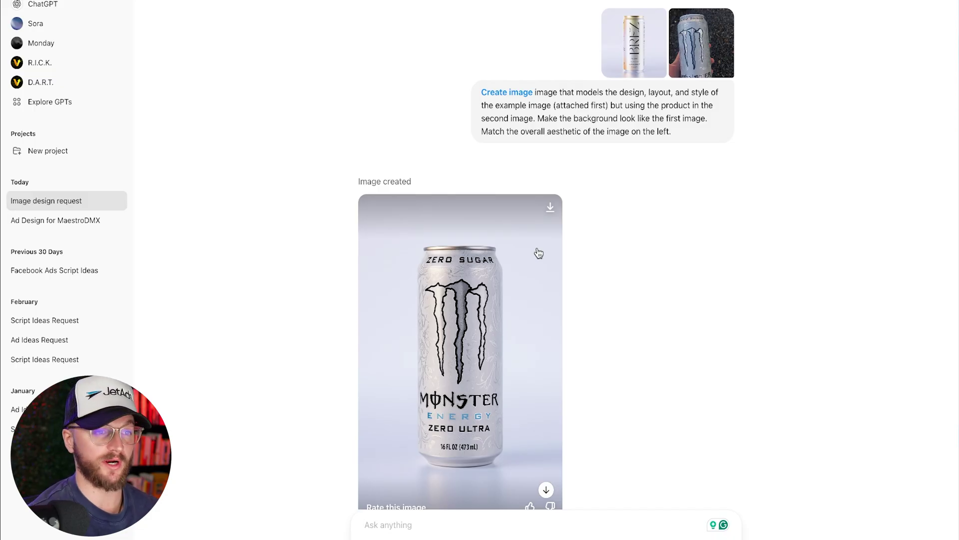
Step: Preview the BREZ can example and the Monster can product photo at full size
left_click(629, 50)
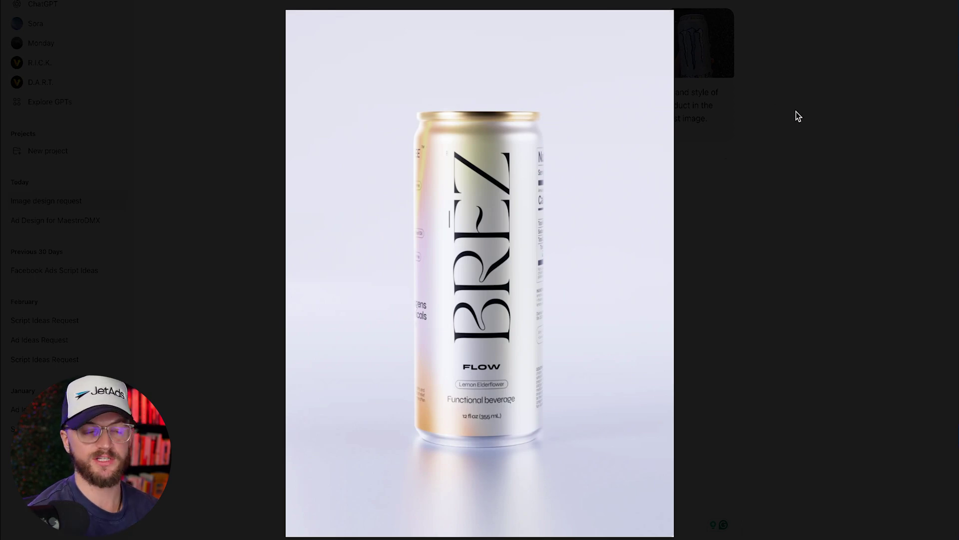
left_click(809, 120)
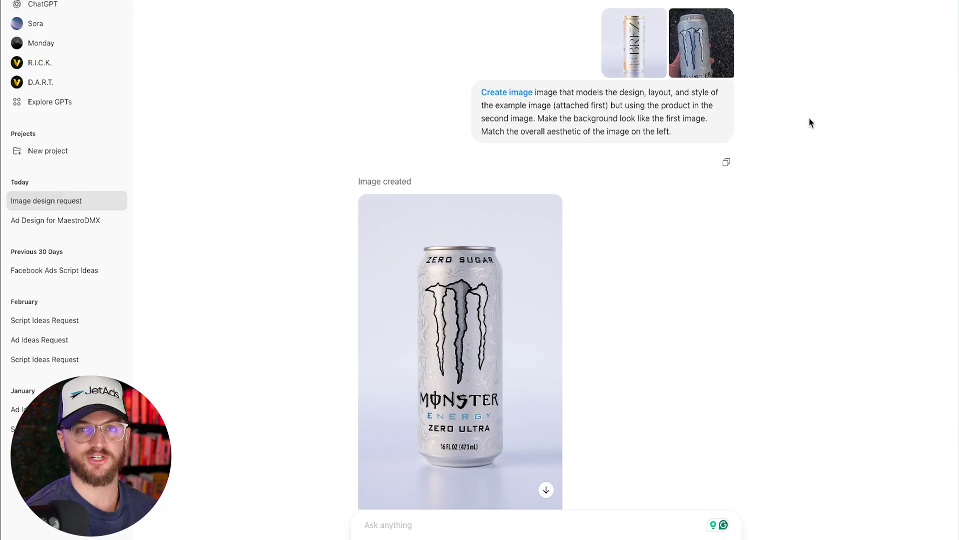
left_click(633, 50)
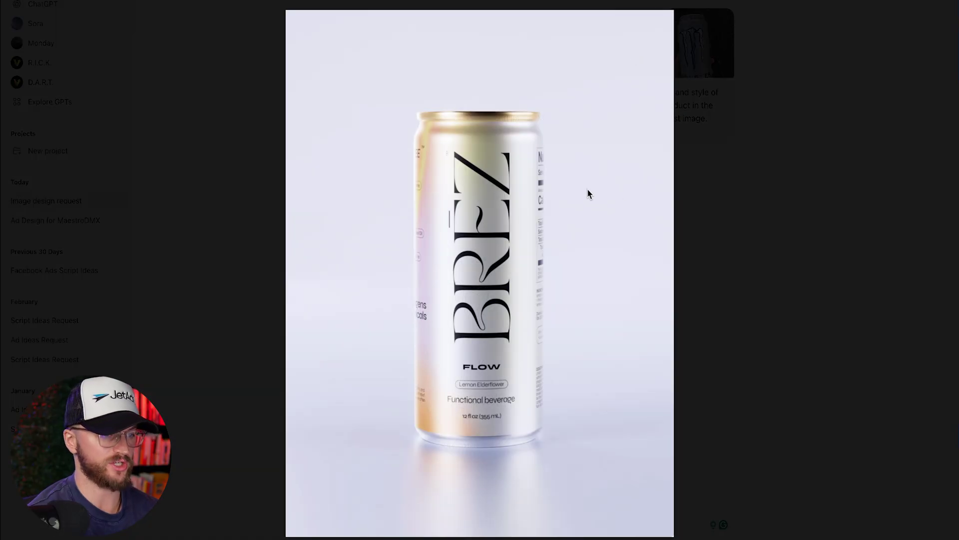
left_click(794, 250)
left_click(715, 61)
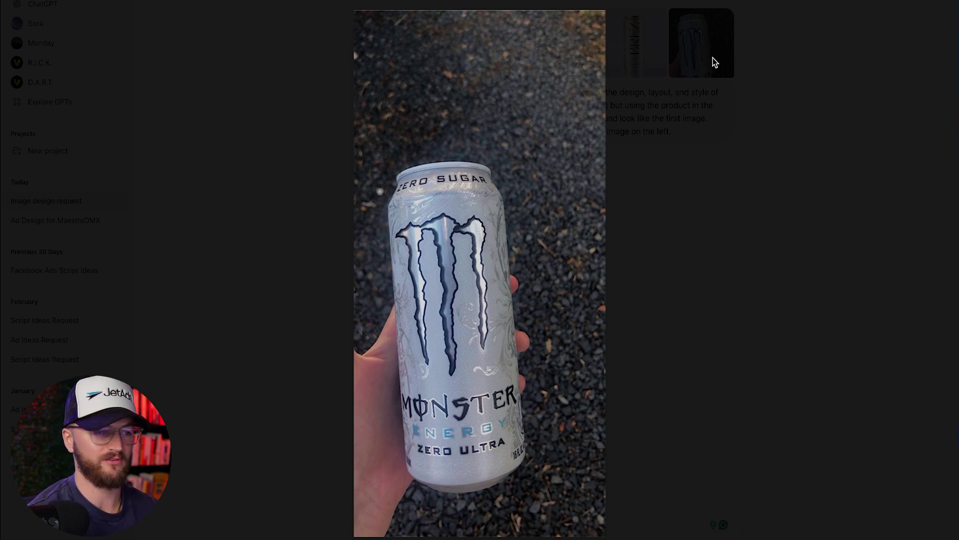
left_click(739, 104)
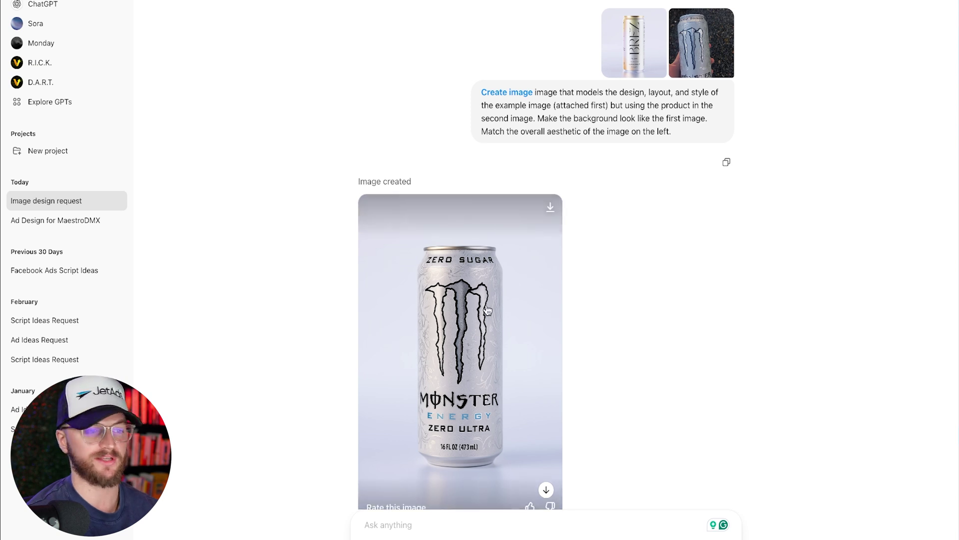
Step: Enlarge the generated Monster can image further down the chat
scroll(490, 307, "down", 1)
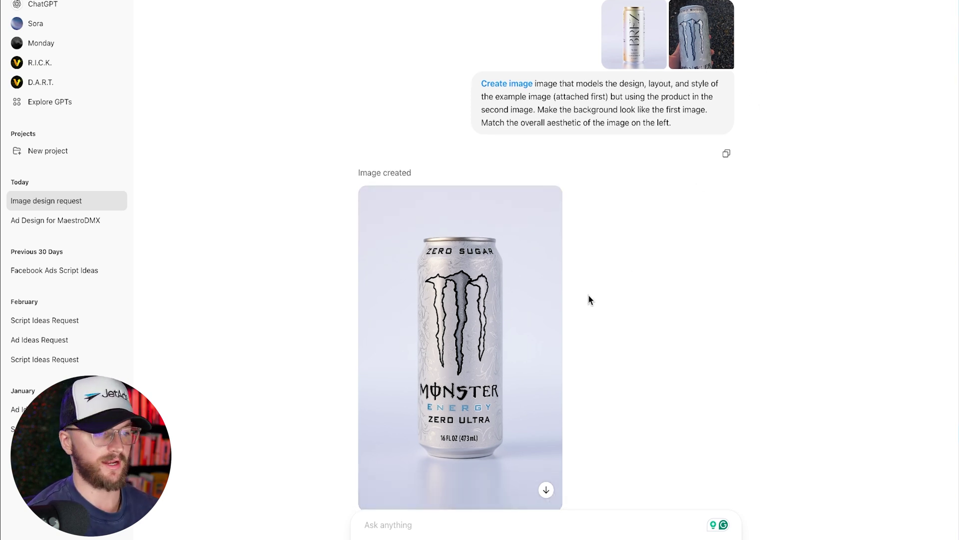
scroll(522, 336, "down", 1)
left_click(468, 325)
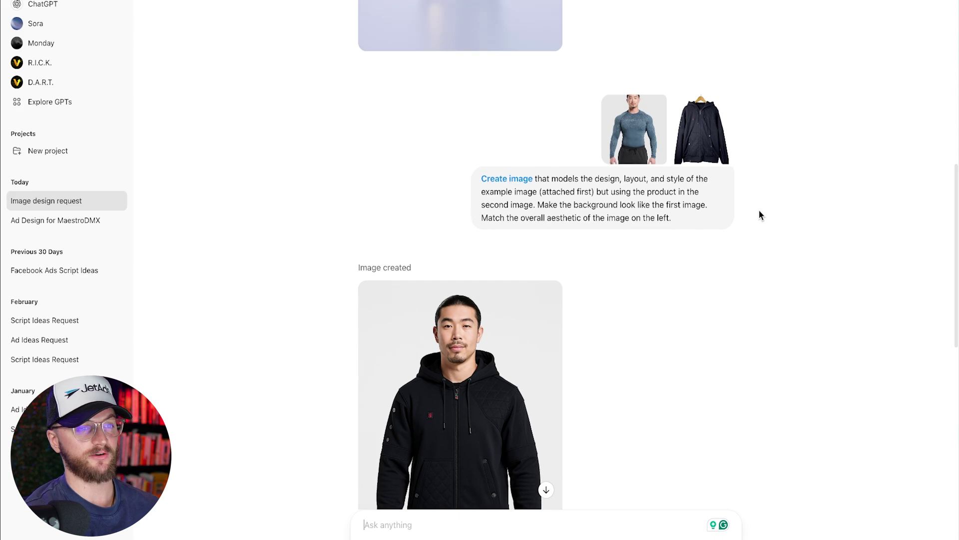
Step: Preview the blue shirt model example and black hoodie product image, then bring the generated hoodie result into view
left_click(630, 145)
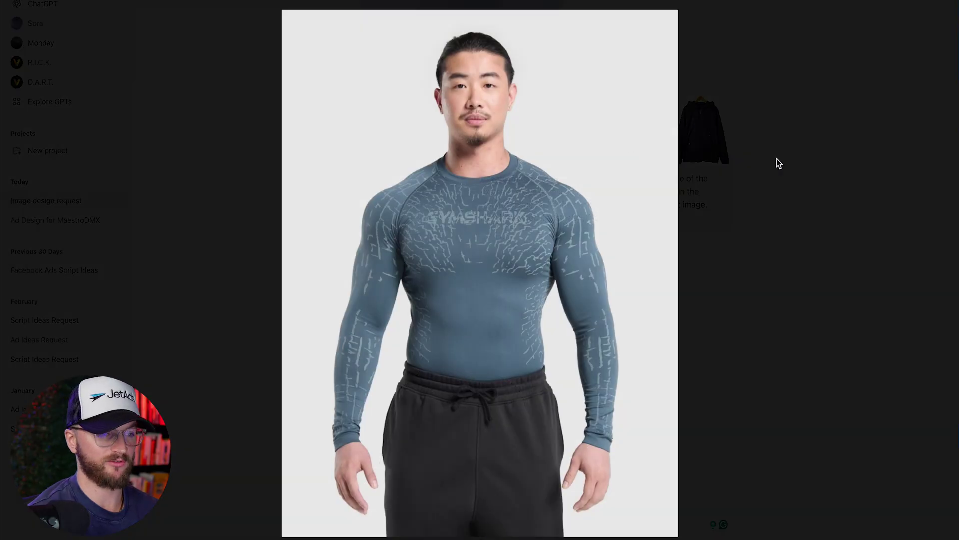
left_click(801, 169)
left_click(719, 138)
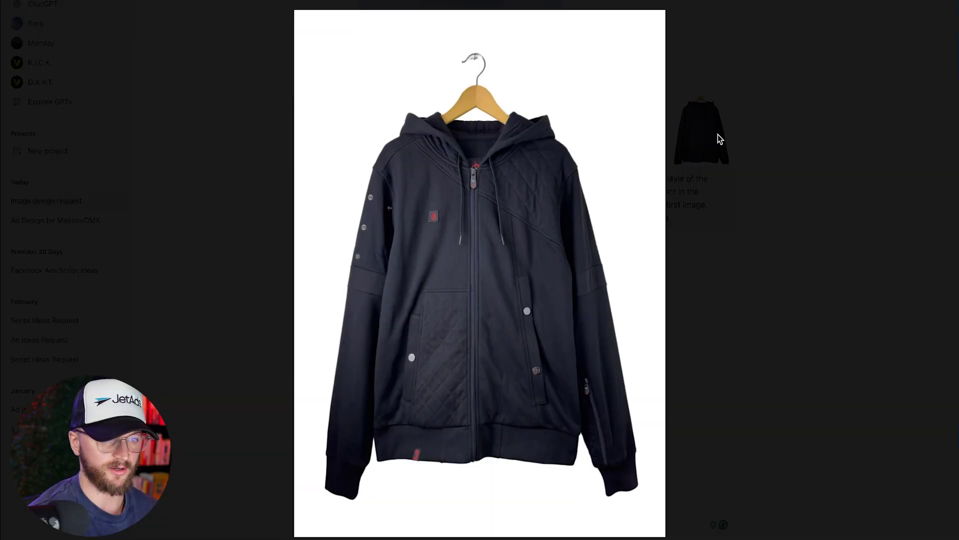
left_click(814, 209)
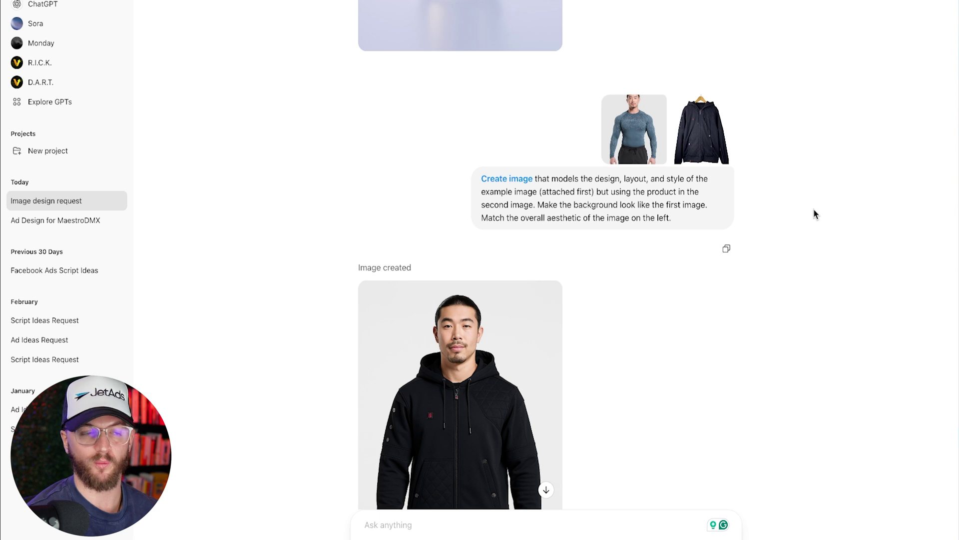
scroll(773, 212, "down", 1)
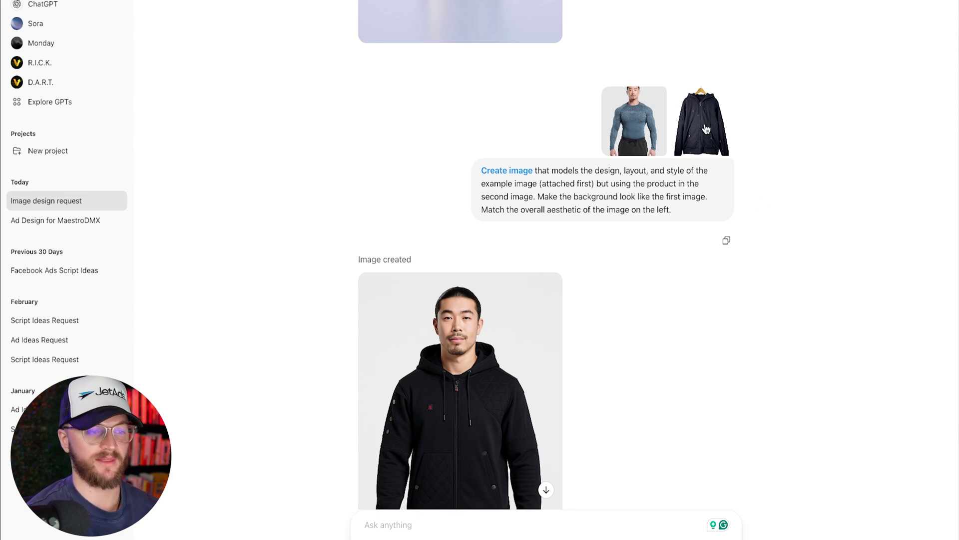
scroll(650, 208, "down", 4)
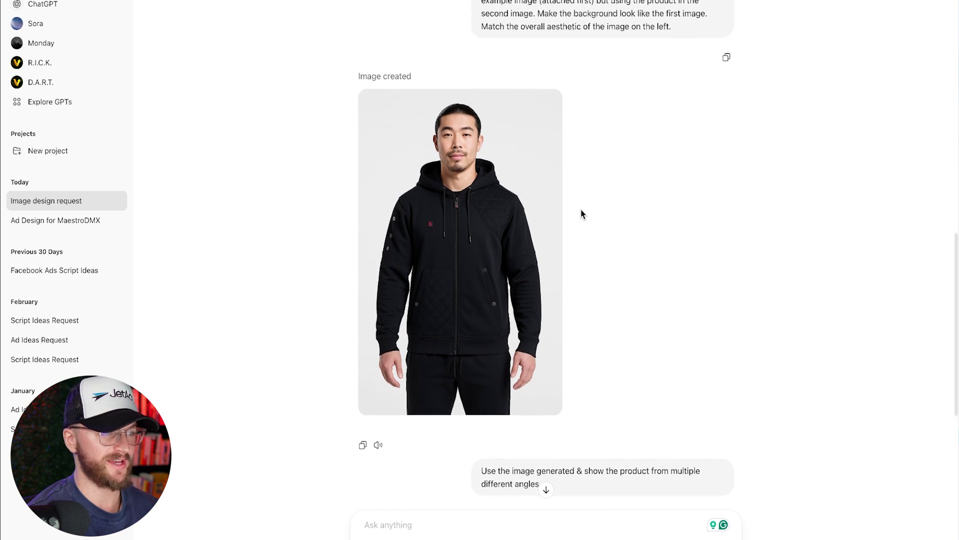
scroll(583, 214, "up", 1)
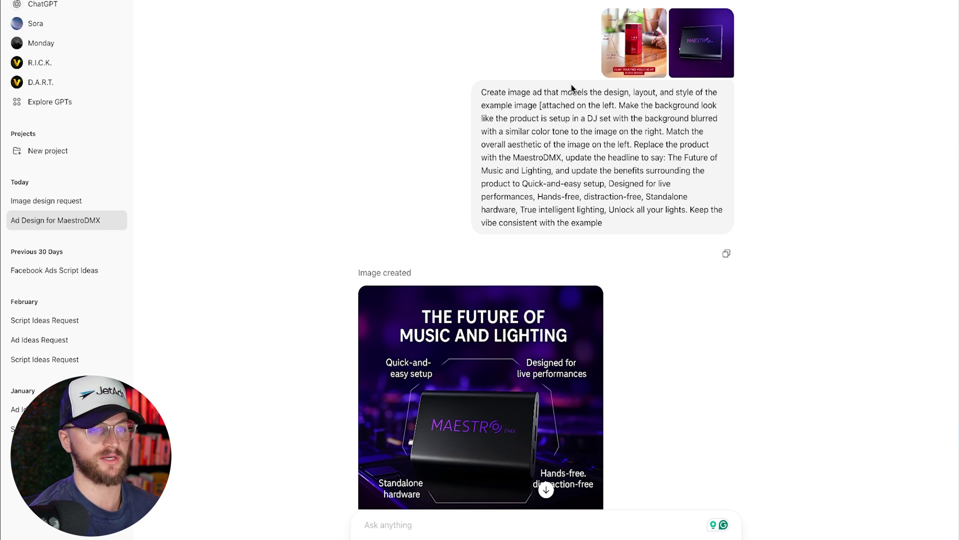
Step: Scroll down to view the whole generated MaestroDMX ad
scroll(460, 403, "down", 2)
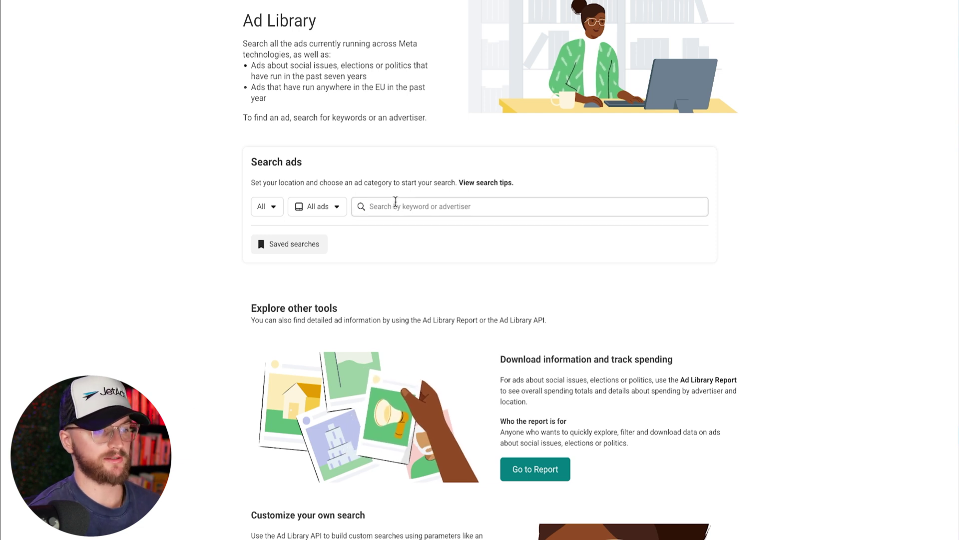
Step: Search the Ad Library for 'manscaped' and open the MANSCAPED advertiser's ads
left_click(396, 205)
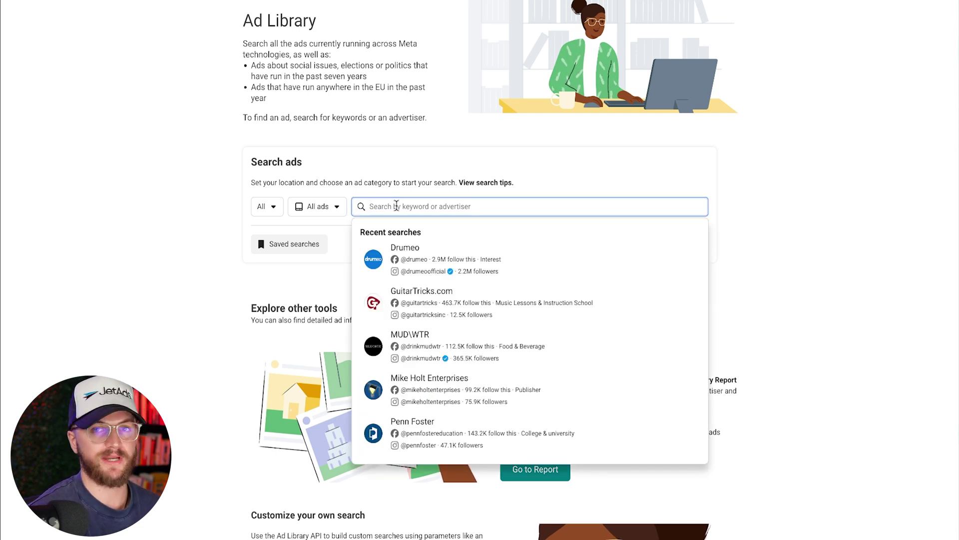
type("ma")
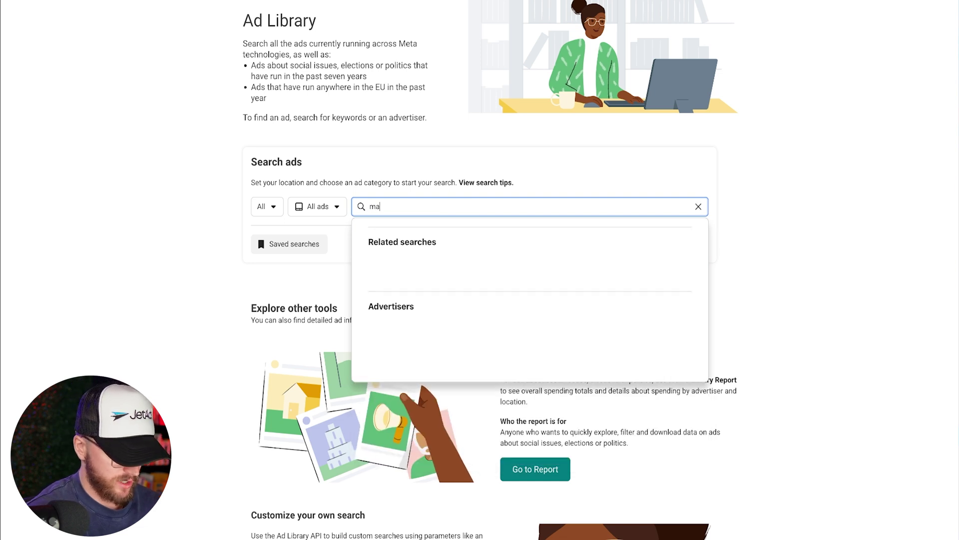
type("nscaped")
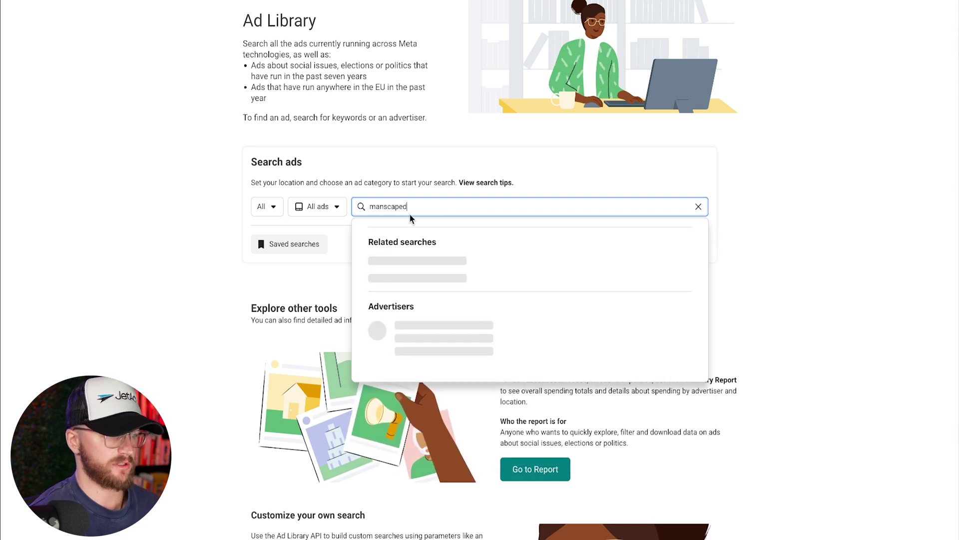
left_click(506, 310)
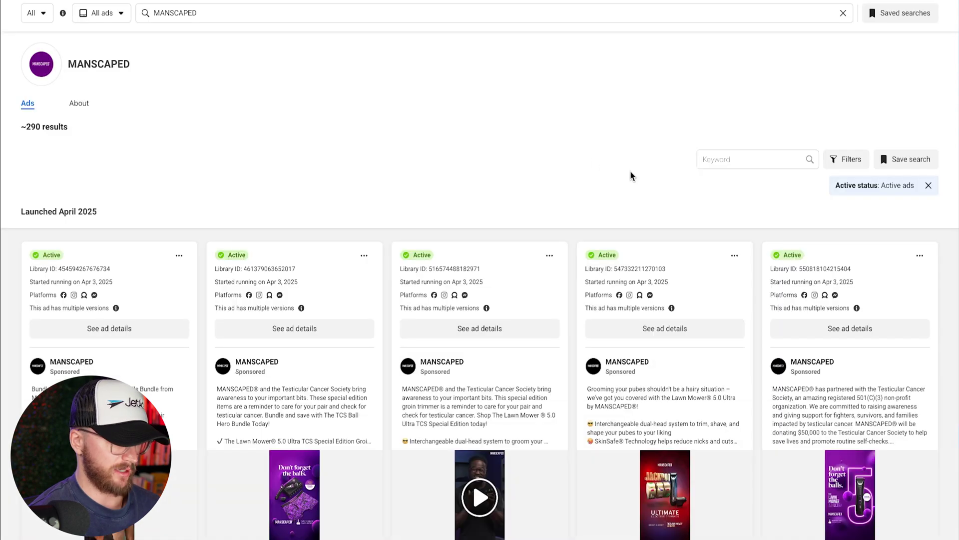
Step: Scroll through MANSCAPED's active ads to the Chairman Pro vs 'Your old rusty razor' ad
scroll(630, 180, "down", 3)
scroll(630, 180, "down", 4)
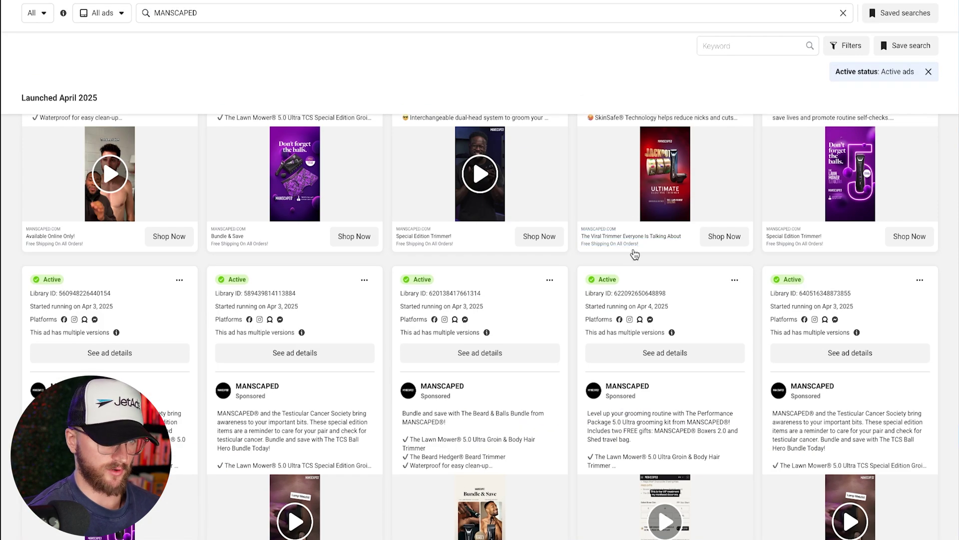
scroll(634, 253, "down", 6)
scroll(634, 253, "down", 6)
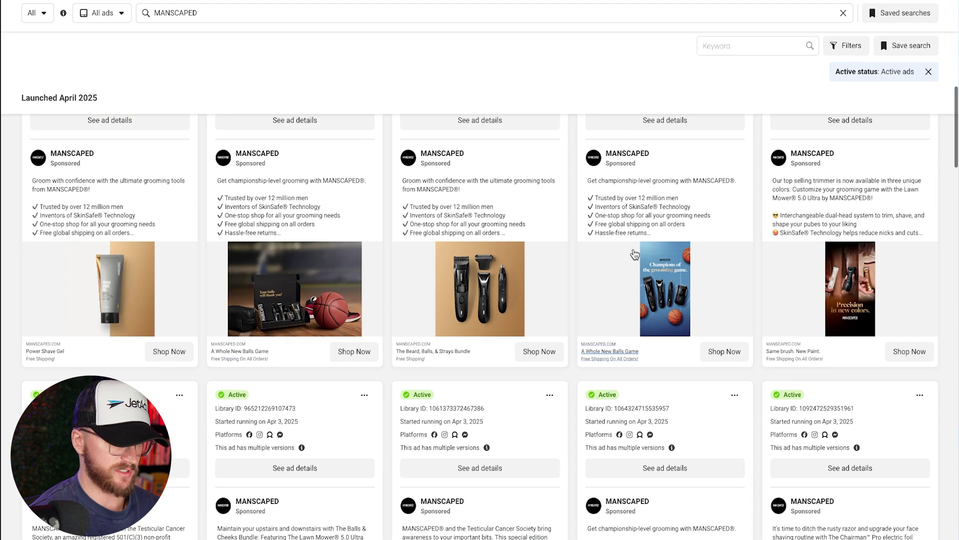
scroll(634, 254, "down", 5)
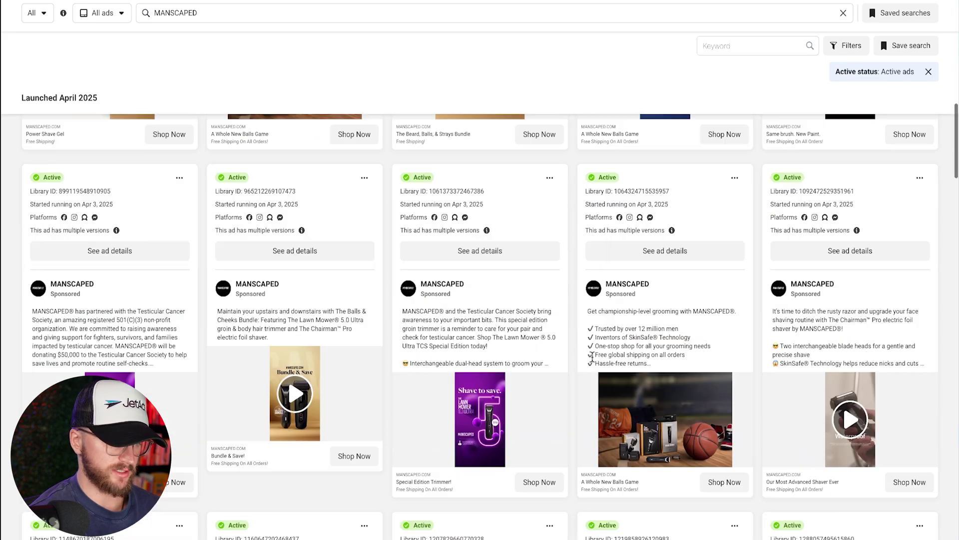
scroll(594, 361, "down", 10)
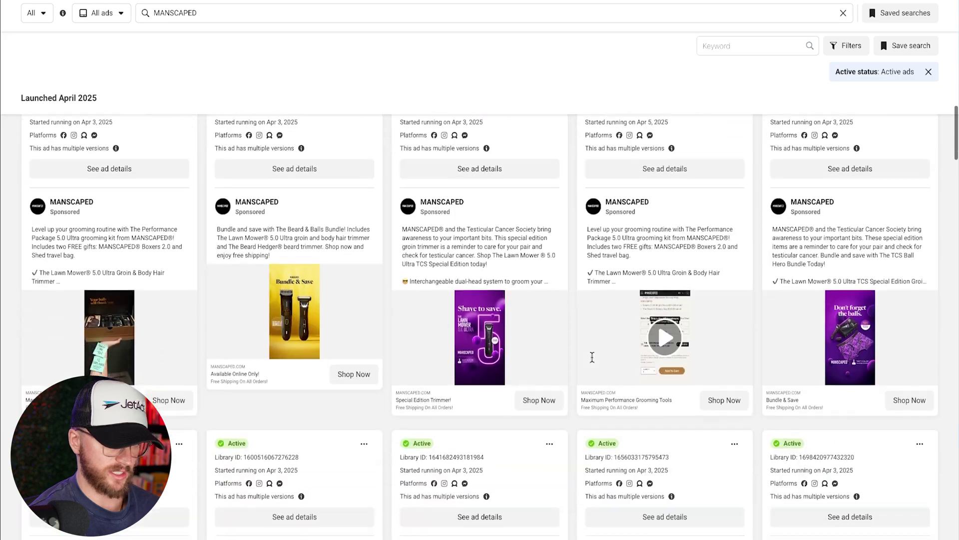
scroll(593, 360, "down", 10)
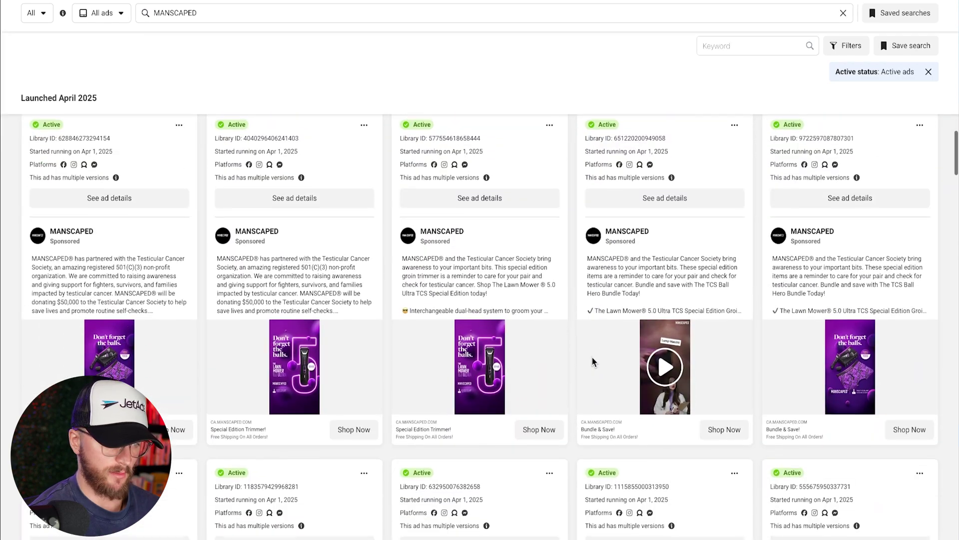
scroll(592, 357, "down", 10)
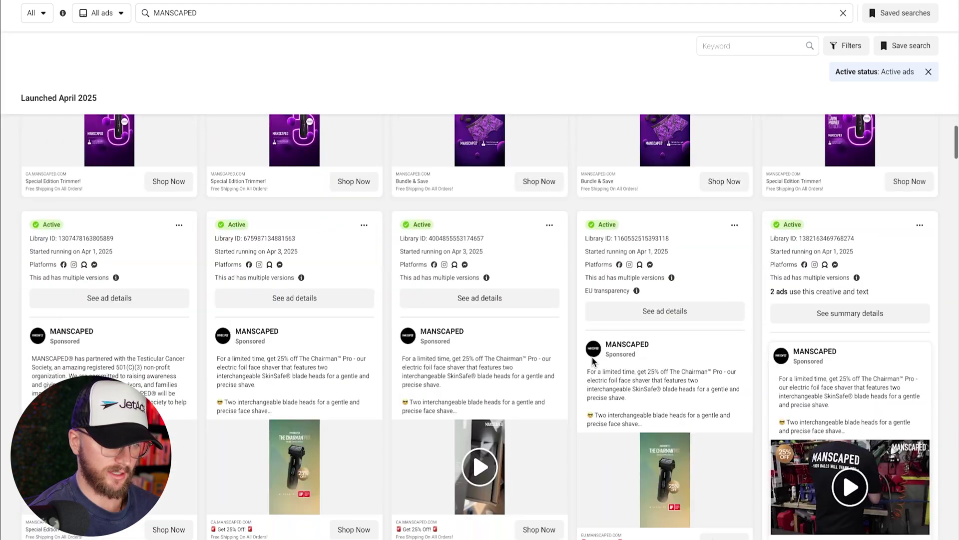
scroll(592, 358, "down", 2)
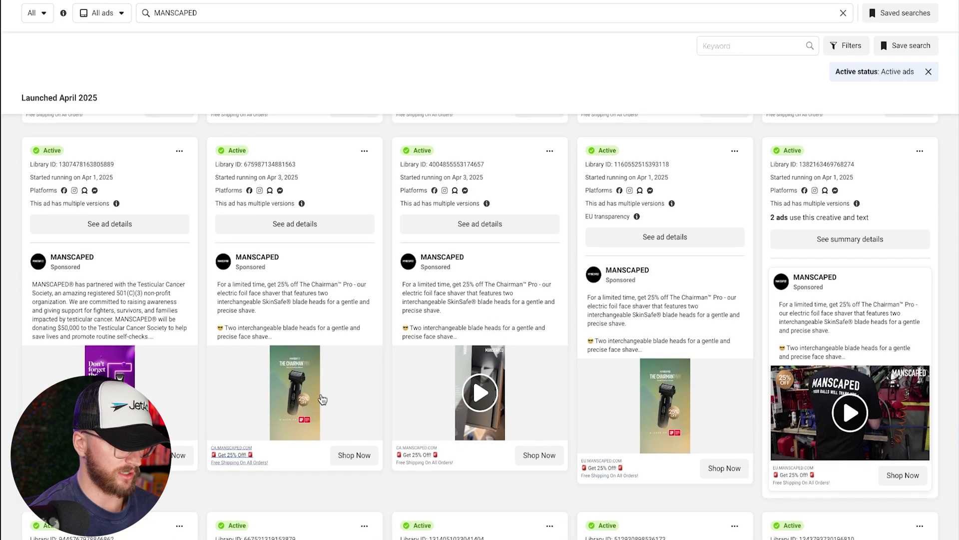
scroll(540, 383, "down", 10)
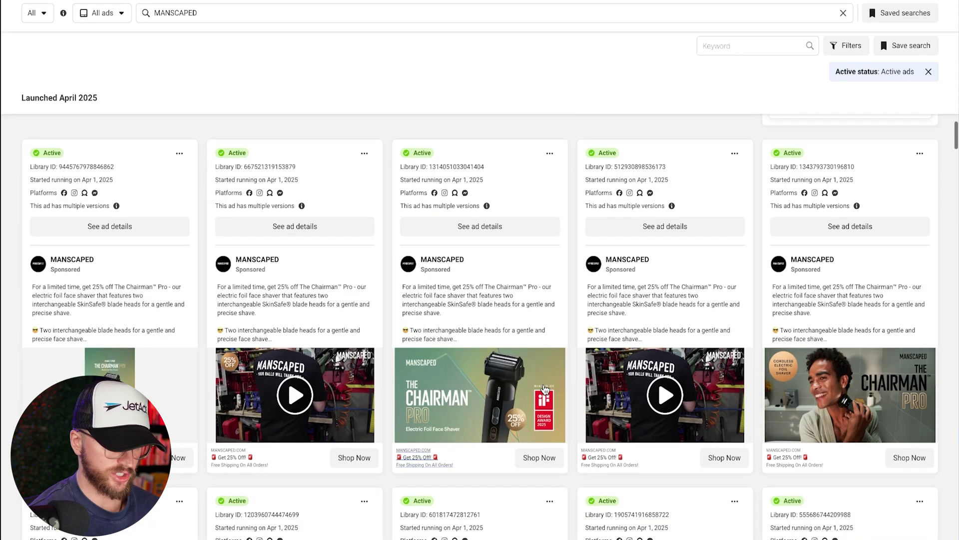
scroll(544, 388, "down", 7)
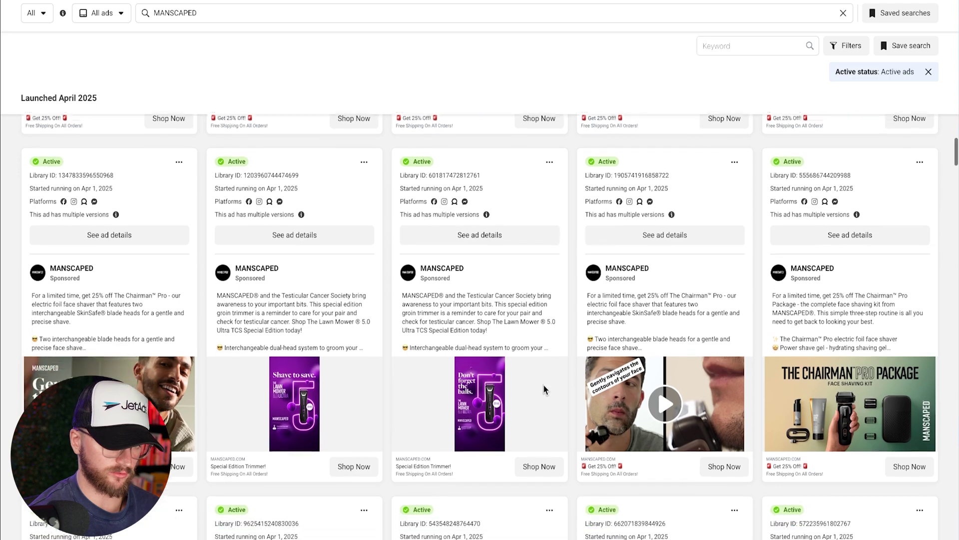
scroll(543, 385, "down", 7)
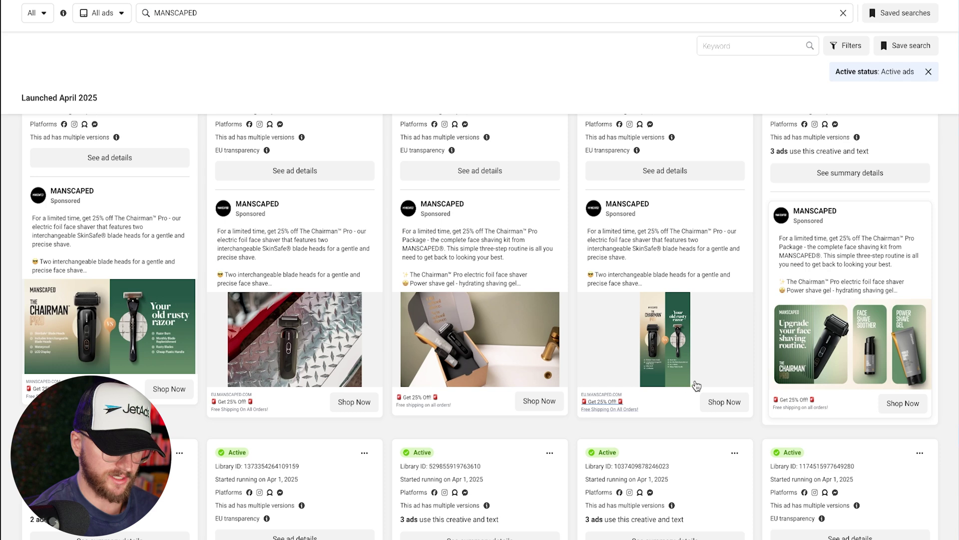
scroll(698, 386, "up", 1)
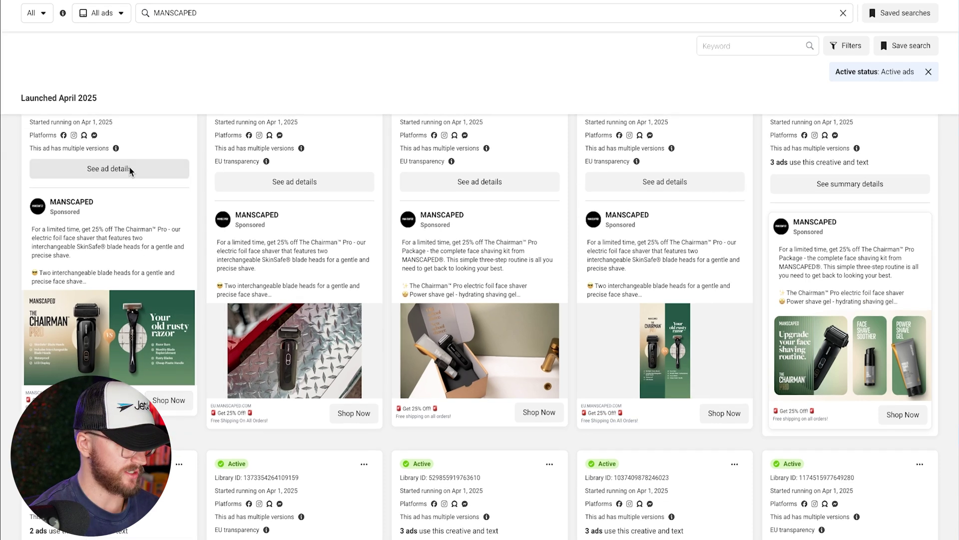
Step: Open the Chairman Pro comparison ad's details and capture a region screenshot of its ad image
left_click(130, 168)
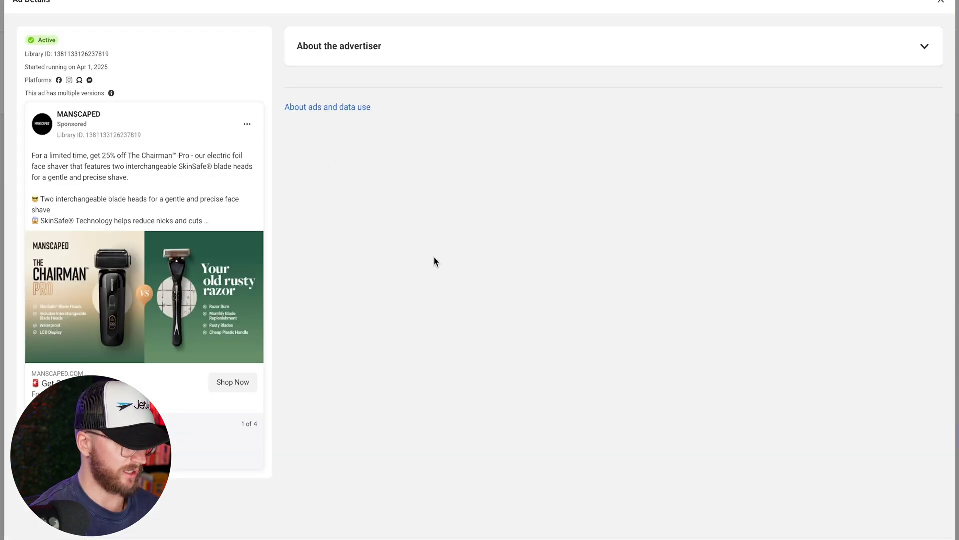
scroll(145, 280, "down", 1)
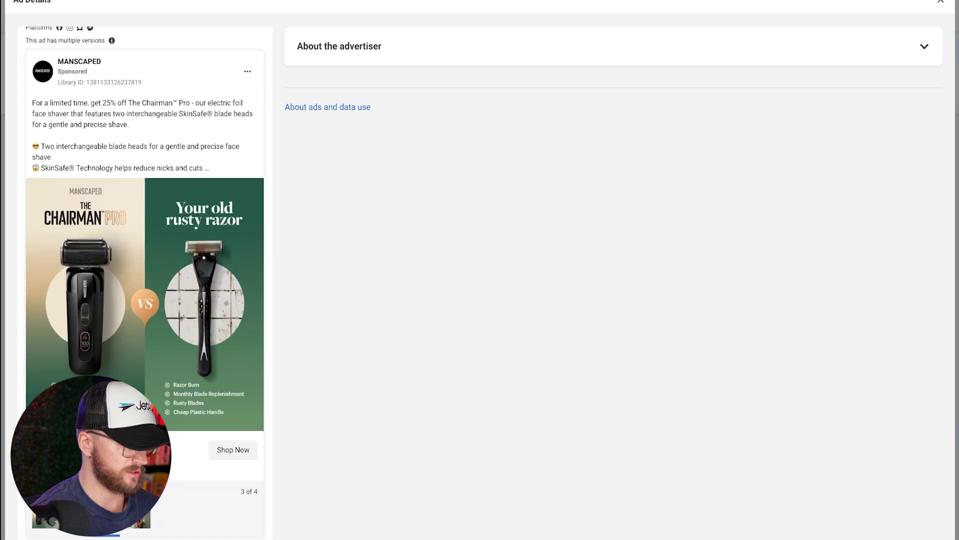
key("super+shift+4")
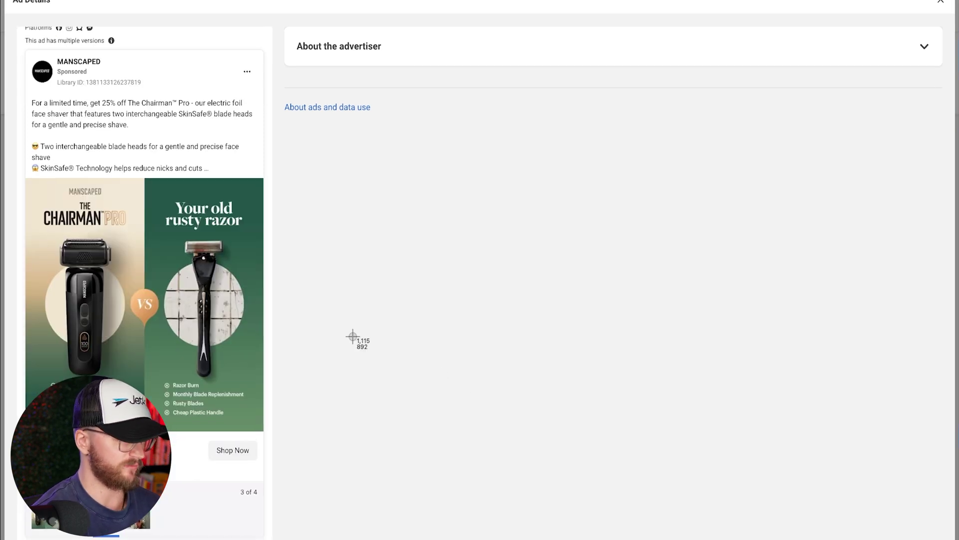
left_click_drag(26, 178, 260, 429)
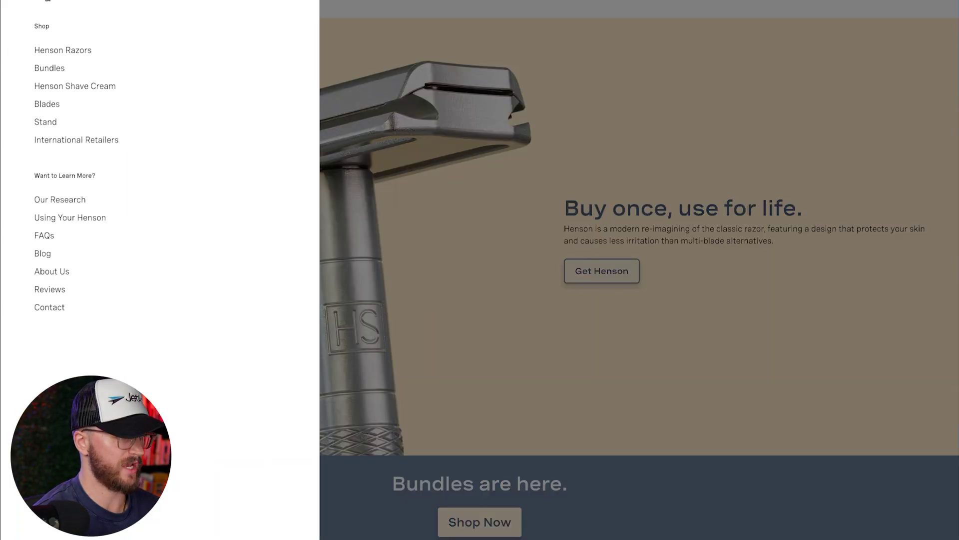
Step: Go to the Henson Razors page and screenshot the AL13 product photo
left_click(70, 52)
key("super+shift+4")
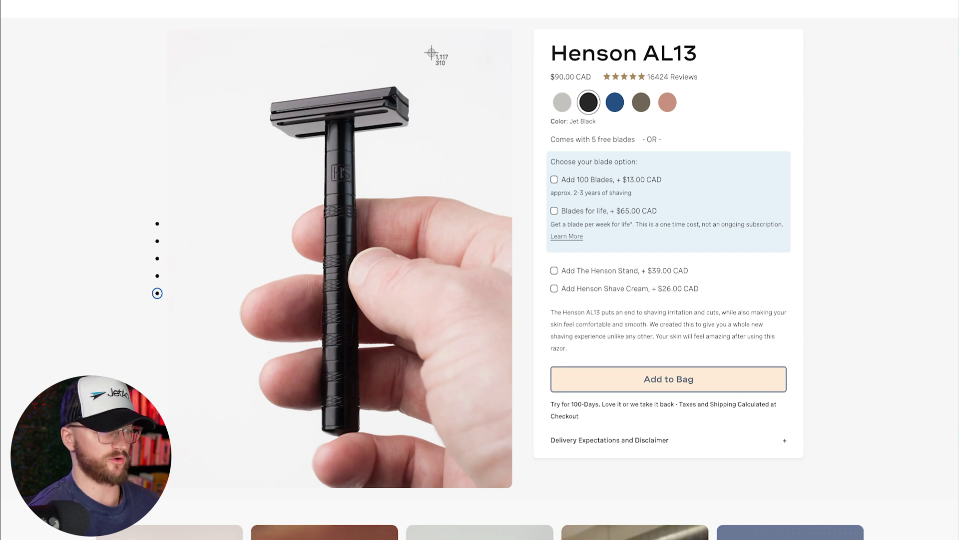
left_click_drag(172, 36, 510, 488)
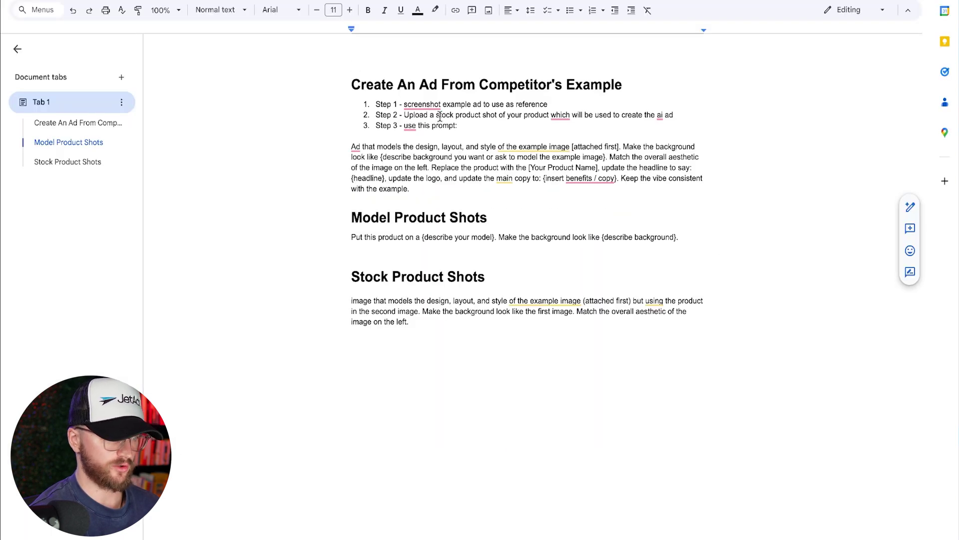
Step: Copy the 'Ad that models…' prompt template and paste it into a ChatGPT Create image request
left_click_drag(547, 104, 423, 105)
left_click_drag(421, 189, 330, 147)
key("ctrl+c")
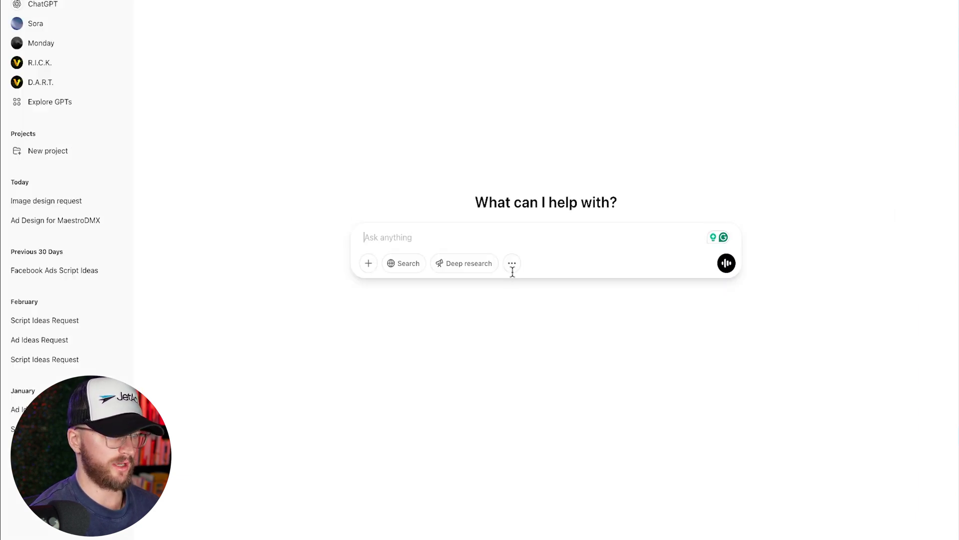
left_click(511, 265)
left_click(529, 287)
key("ctrl+v")
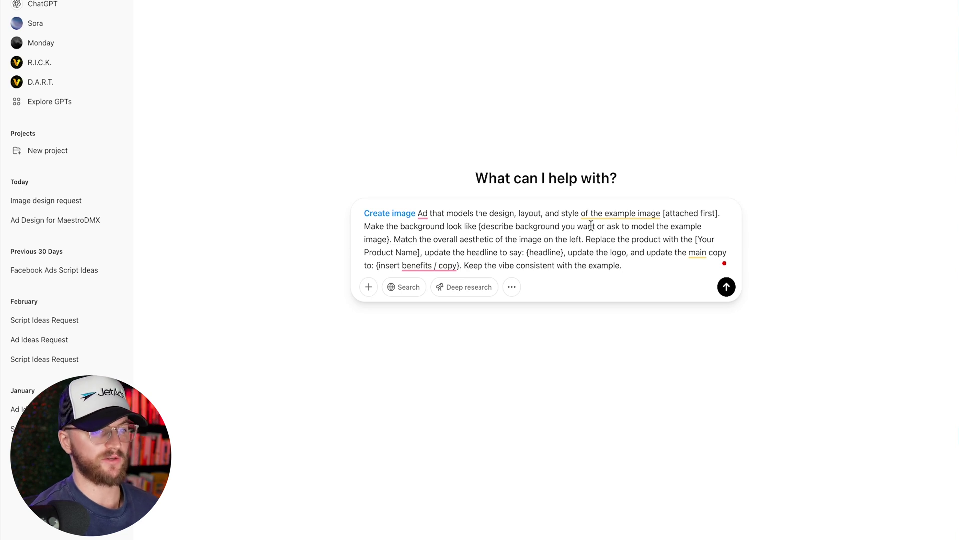
Step: Upload the Manscaped comparison ad screenshot to the prompt and check it in full-size preview
left_click(368, 287)
left_click(404, 265)
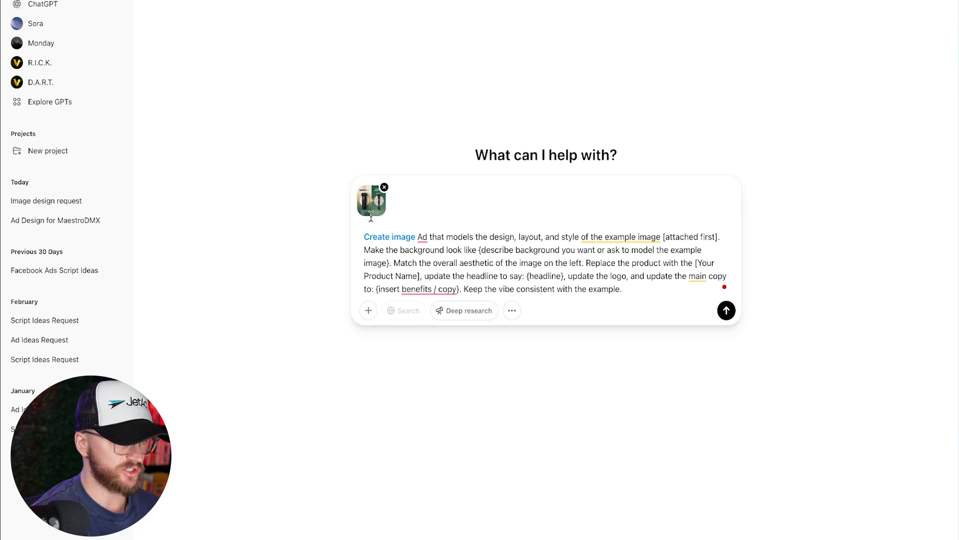
left_click(372, 214)
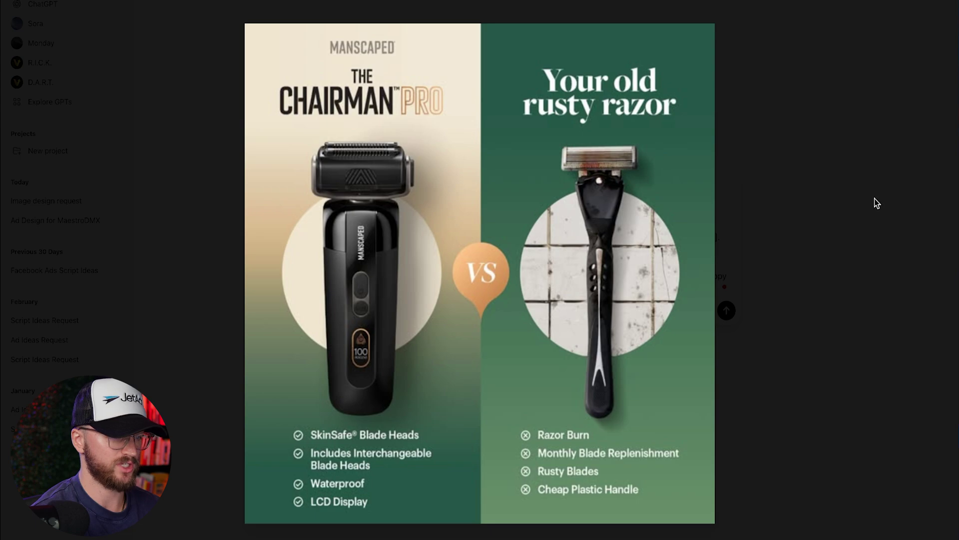
key("Escape")
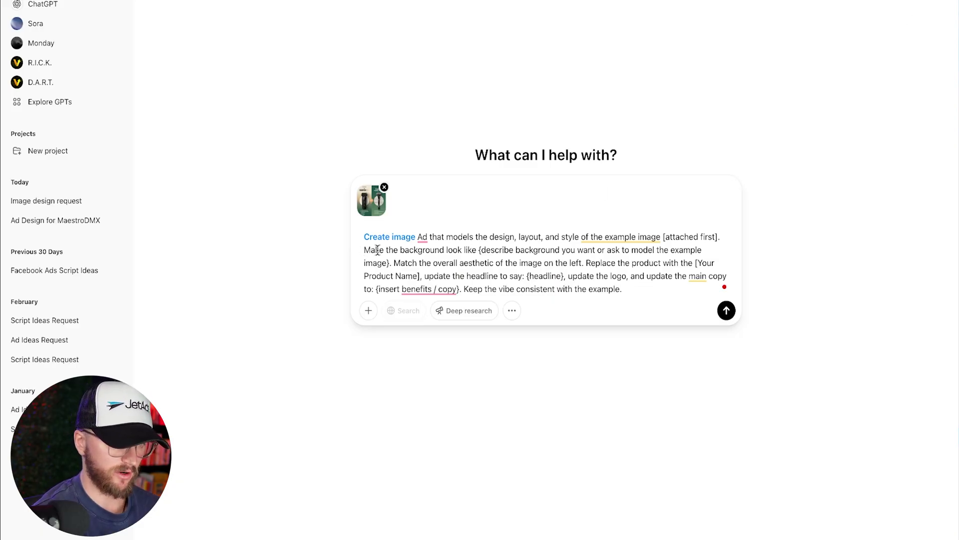
Step: Replace the prompt's background placeholder sentence with new wording including 'for the background'
left_click_drag(364, 249, 630, 250)
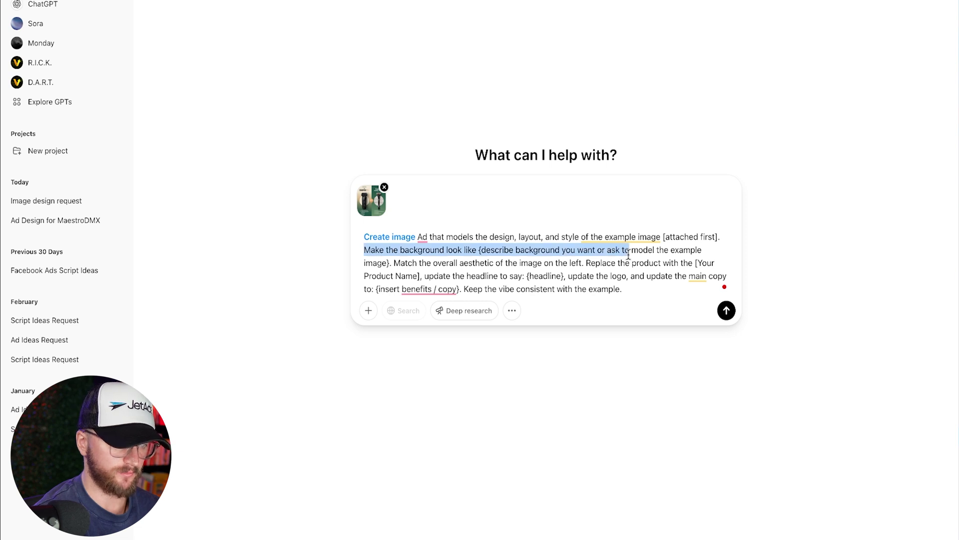
key("BackSpace")
left_click(458, 249)
key("BackSpace")
type("for the background")
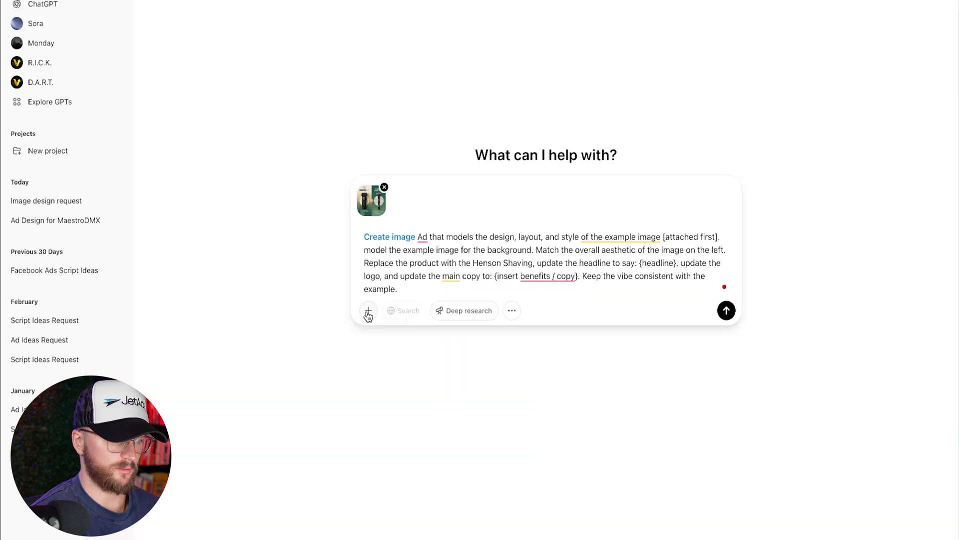
Step: Attach the Henson razor screenshot as a second image, then preview the first attachment
left_click(368, 310)
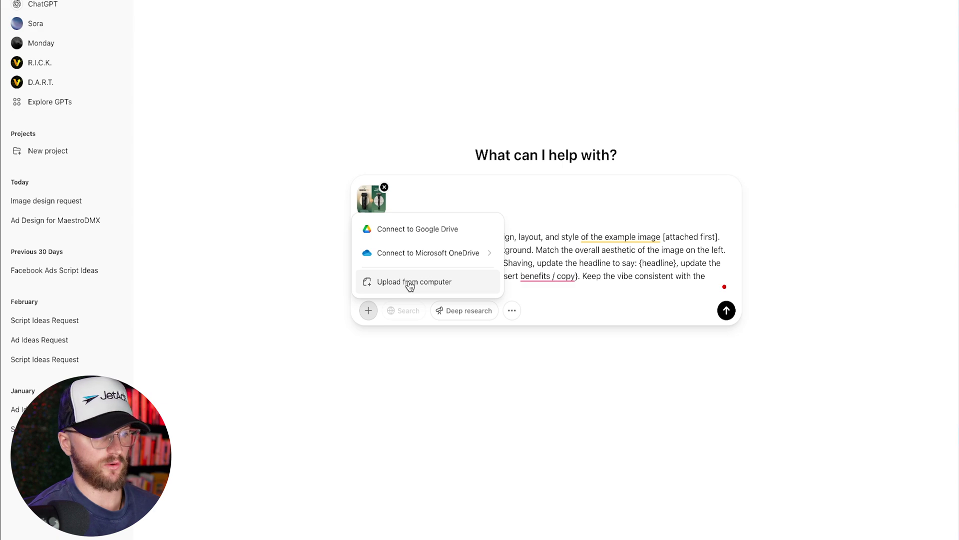
left_click(409, 283)
double_click(418, 288)
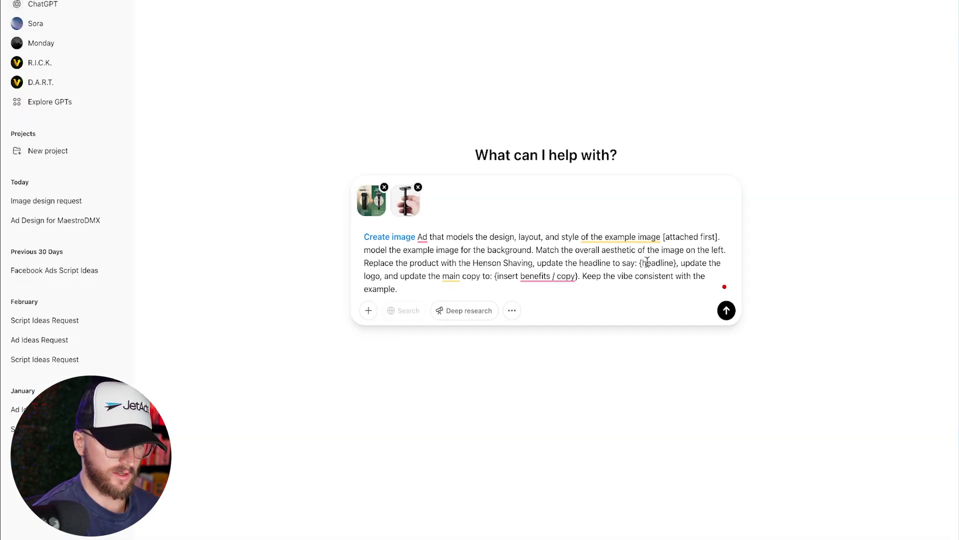
left_click(375, 213)
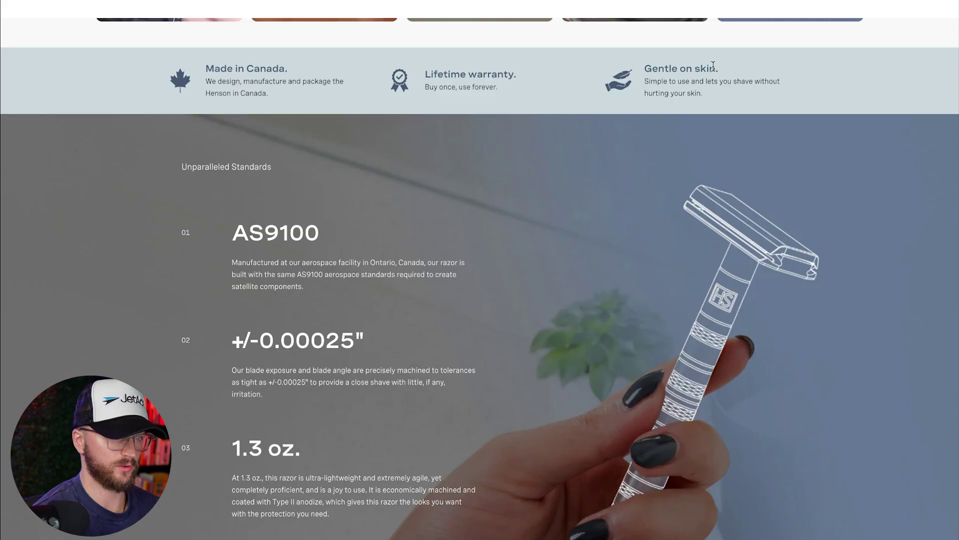
Step: Replace the prompt's headline placeholder with 'Henson AL13' and fix the commas after it and the logo
left_click_drag(720, 69, 645, 66)
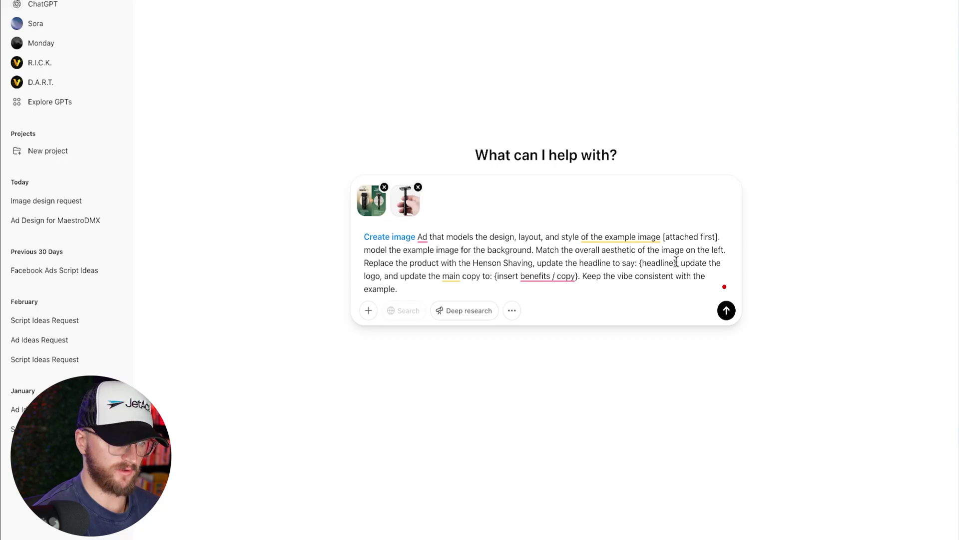
left_click_drag(677, 263, 638, 263)
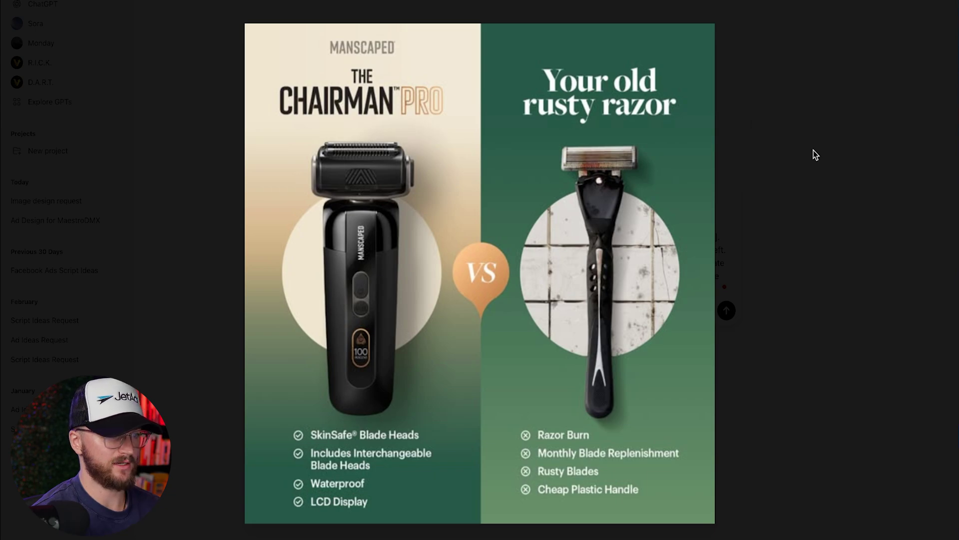
key("Escape")
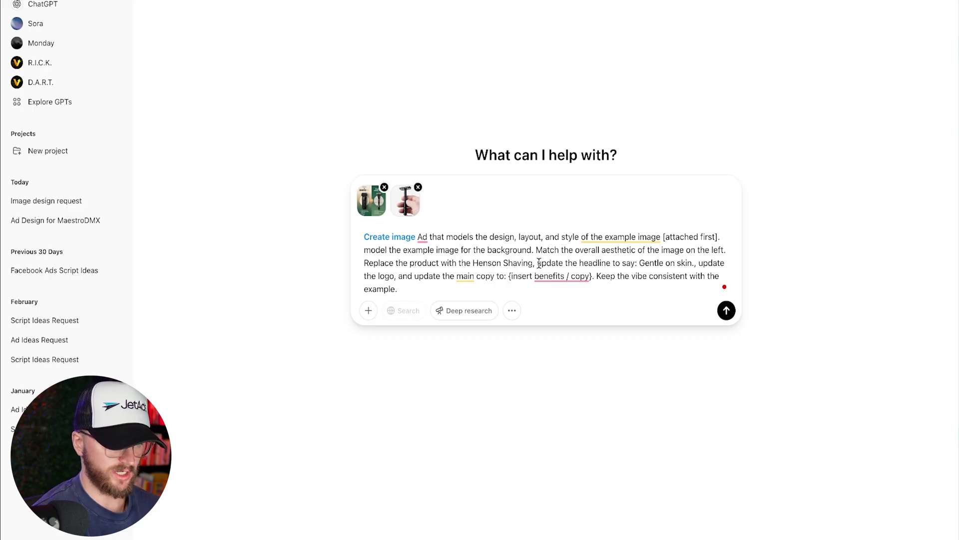
left_click_drag(639, 263, 690, 263)
type("Henson AL13")
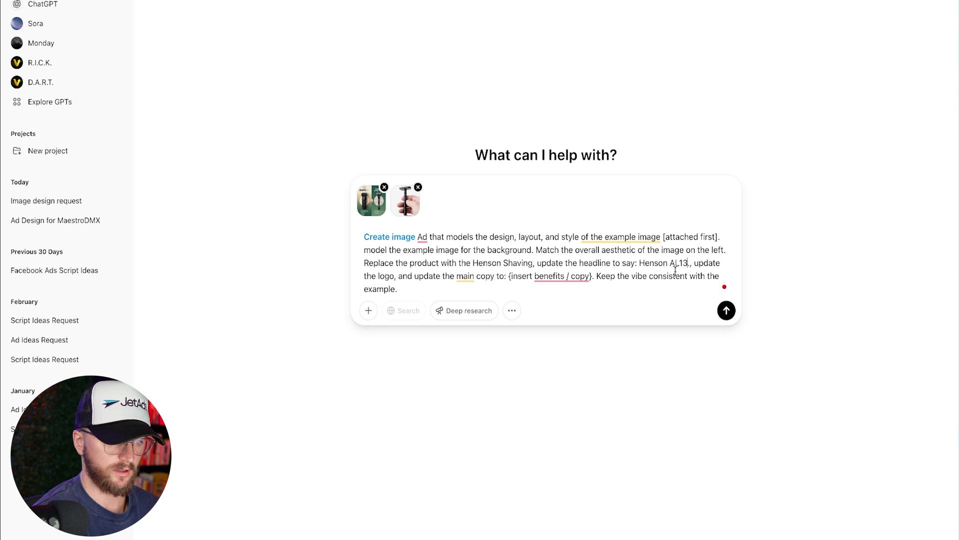
key("BackSpace")
type(",")
left_click(397, 276)
key("BackSpace")
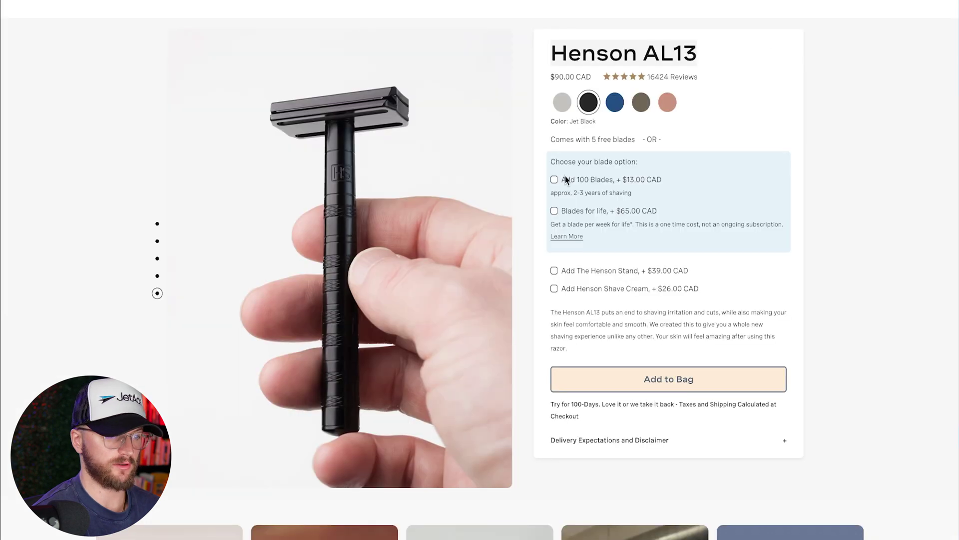
Step: Insert 'benefits' before 'copy' so the prompt asks for main benefits copy
scroll(434, 339, "down", 10)
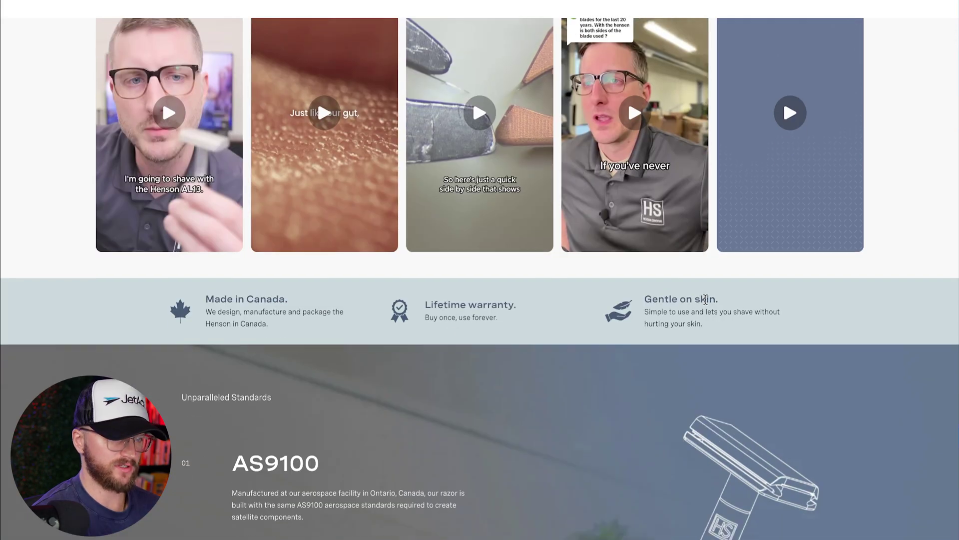
left_click_drag(717, 299, 644, 300)
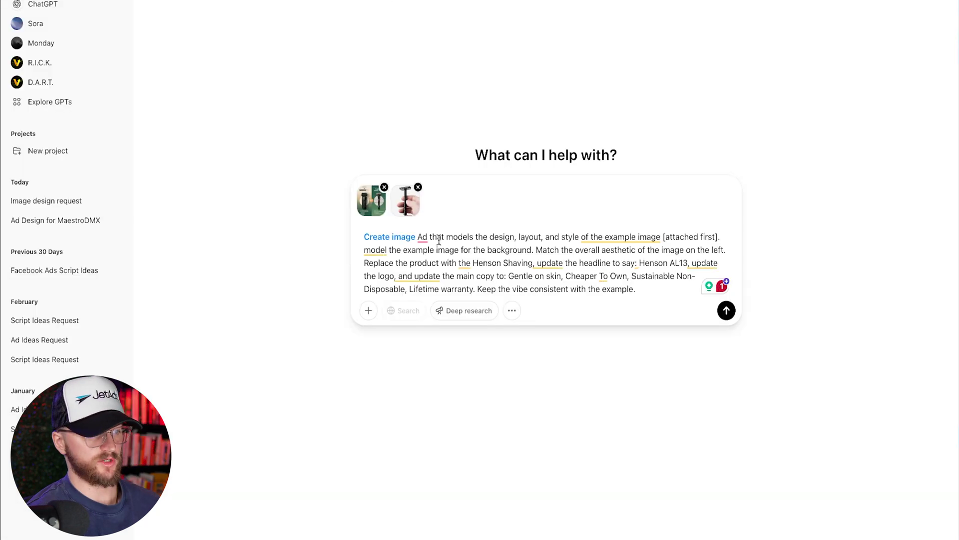
mouse_move(419, 236)
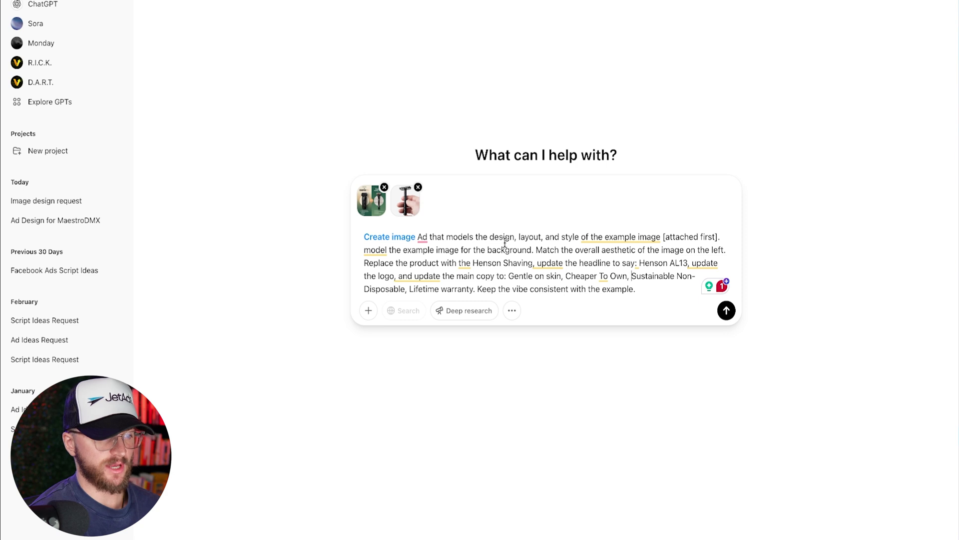
mouse_move(623, 239)
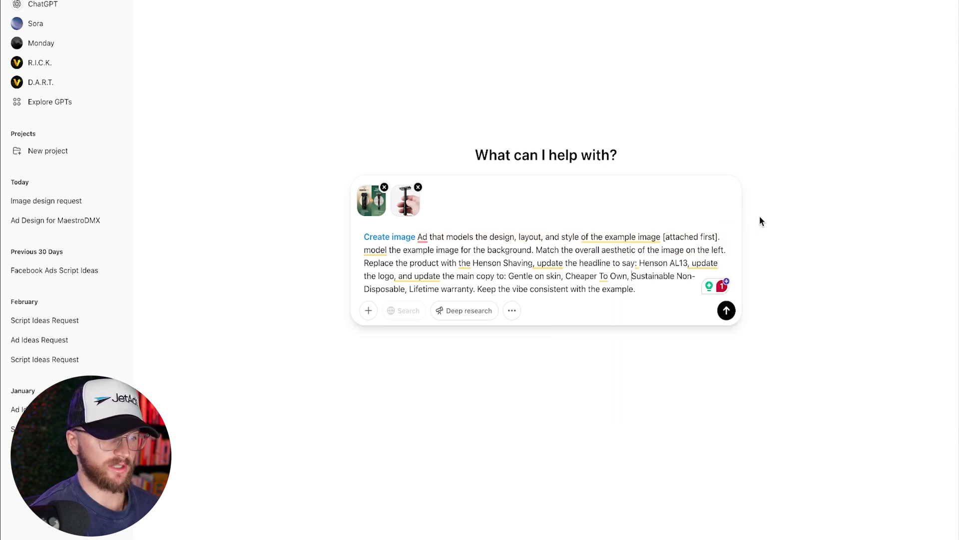
mouse_move(413, 277)
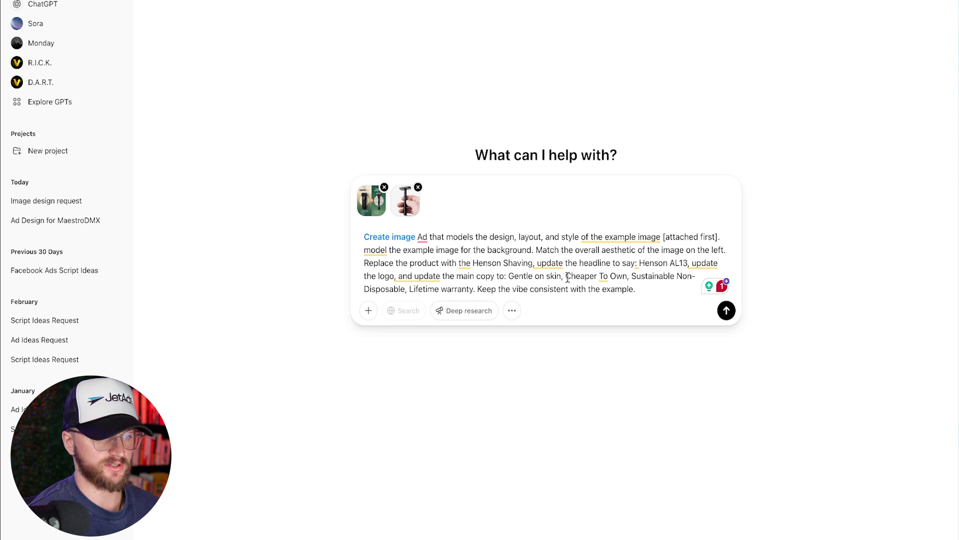
left_click(477, 275)
type("benefits")
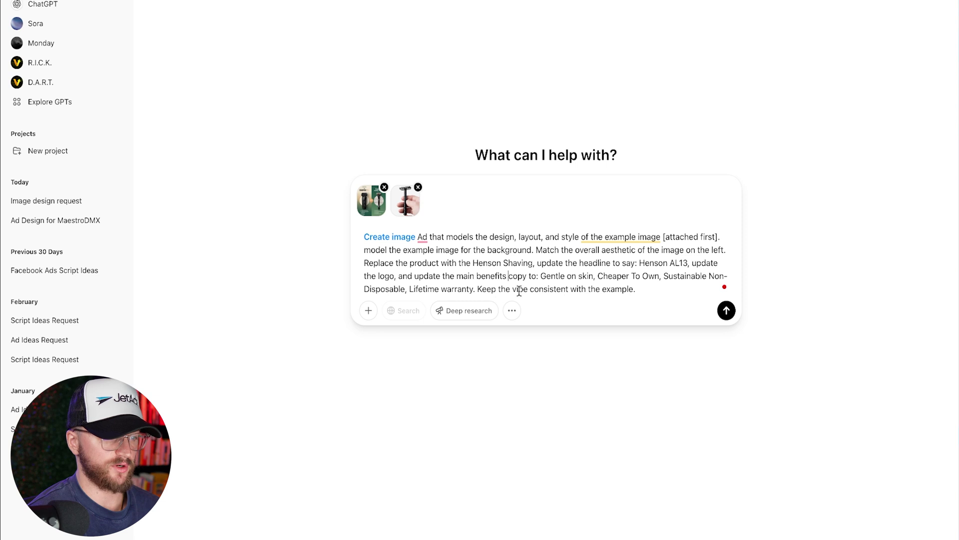
Step: Send the edited prompt and open the resulting Henson AL13 vs 'Your old rusty razor' ad full-size
left_click(726, 311)
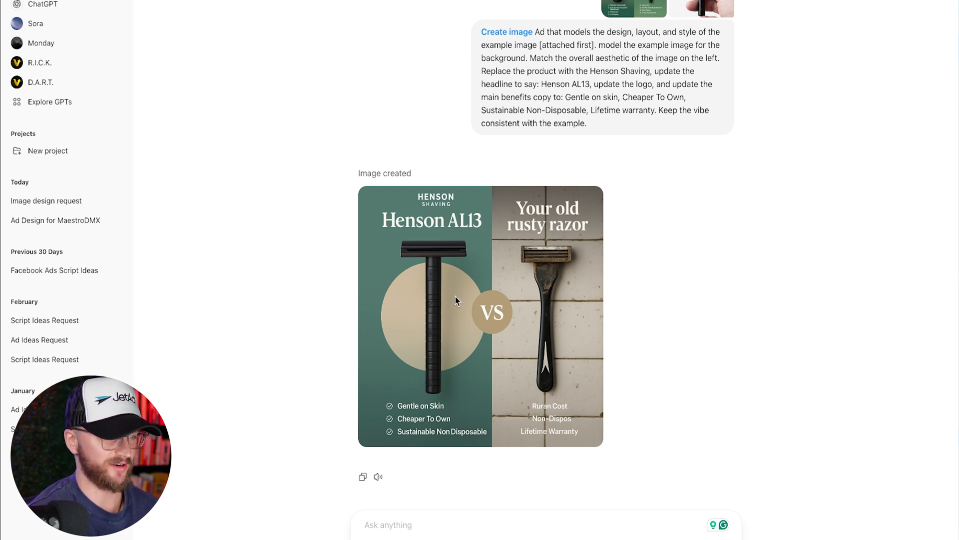
scroll(521, 300, "up", 1)
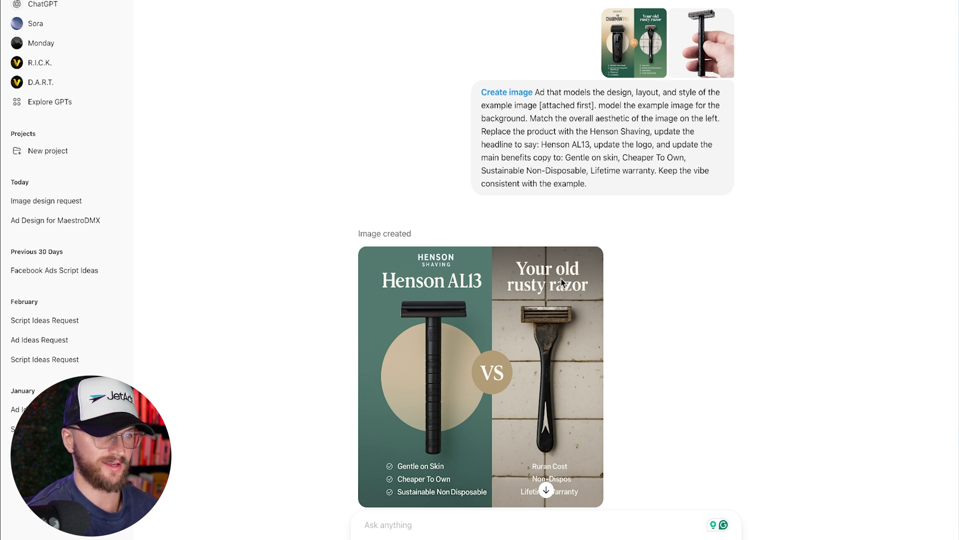
left_click(564, 384)
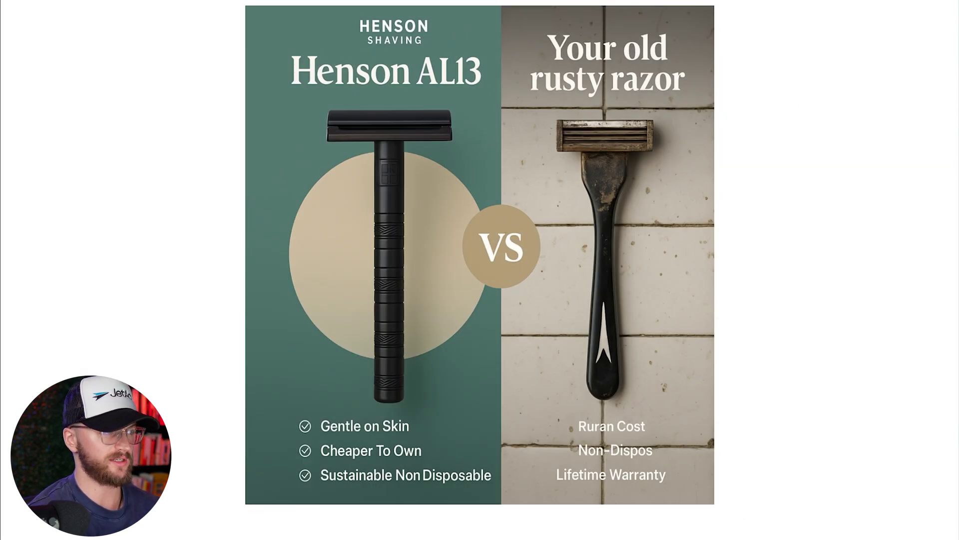
key("Escape")
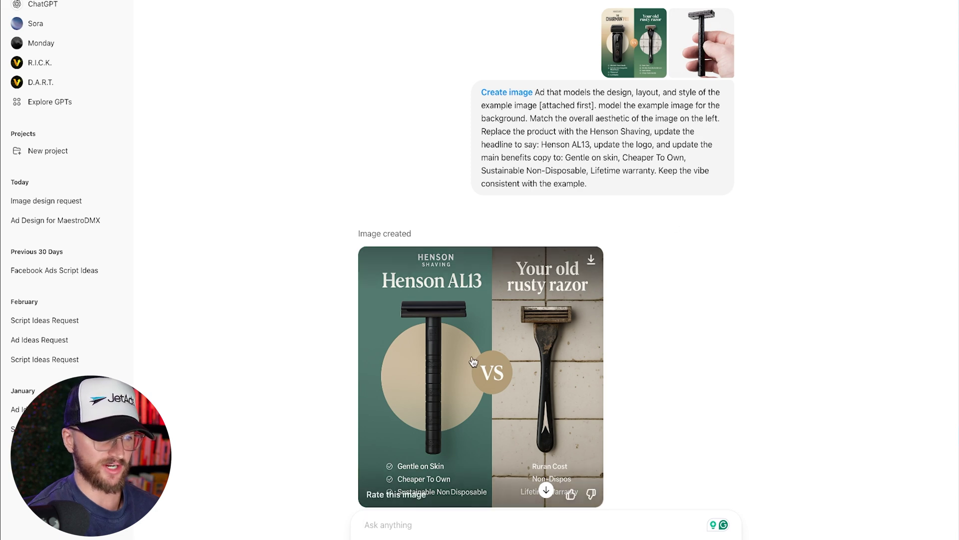
left_click(452, 363)
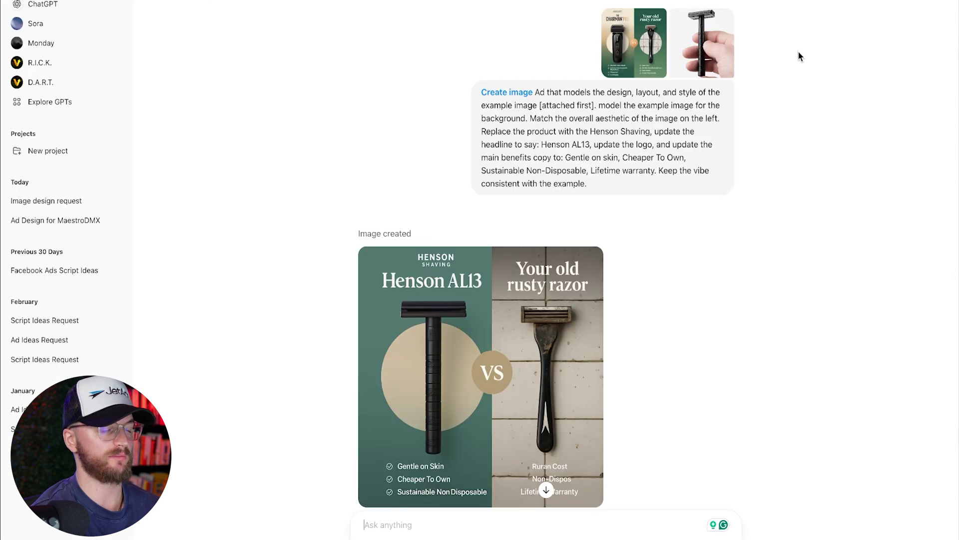
Step: View the Manscaped reference ad enlarged, then reopen the generated Henson AL13 ad to compare
left_click(655, 45)
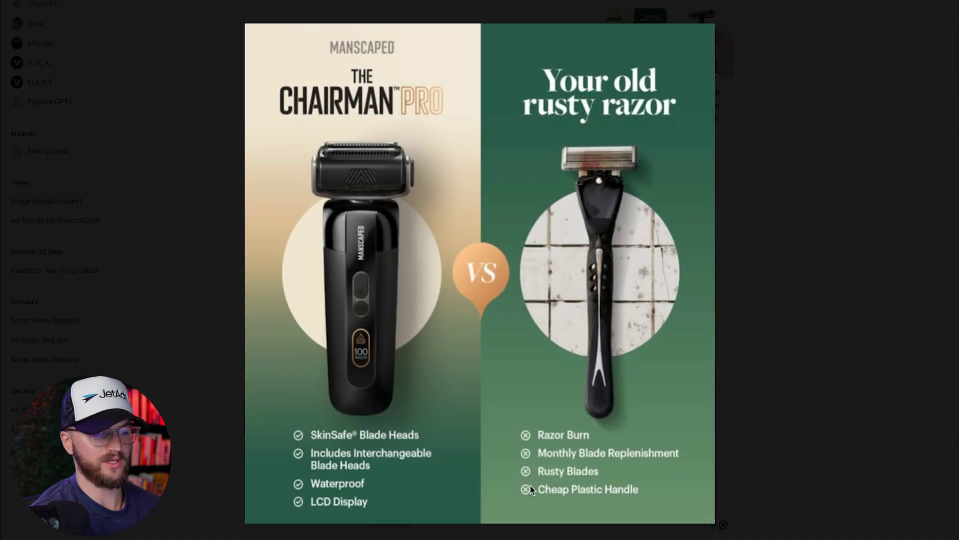
left_click(873, 235)
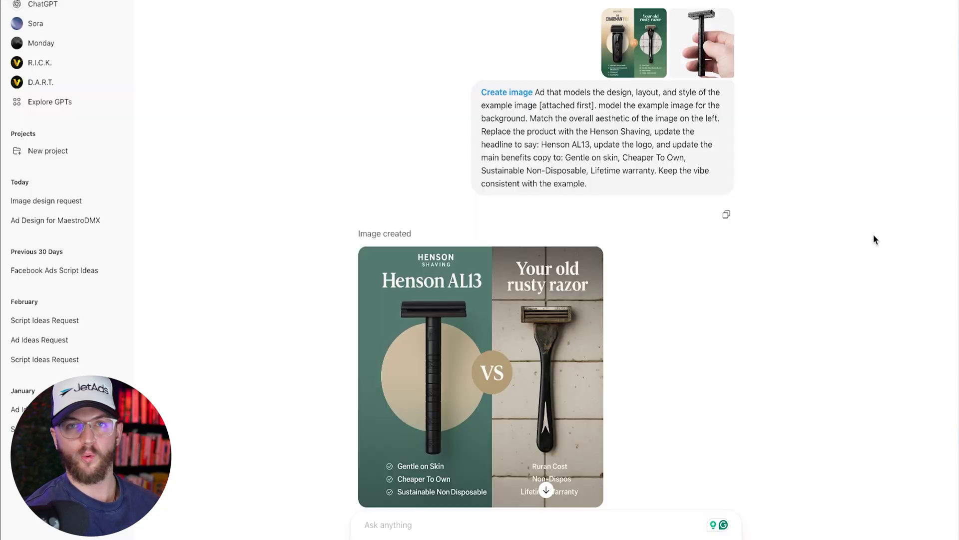
mouse_move(586, 366)
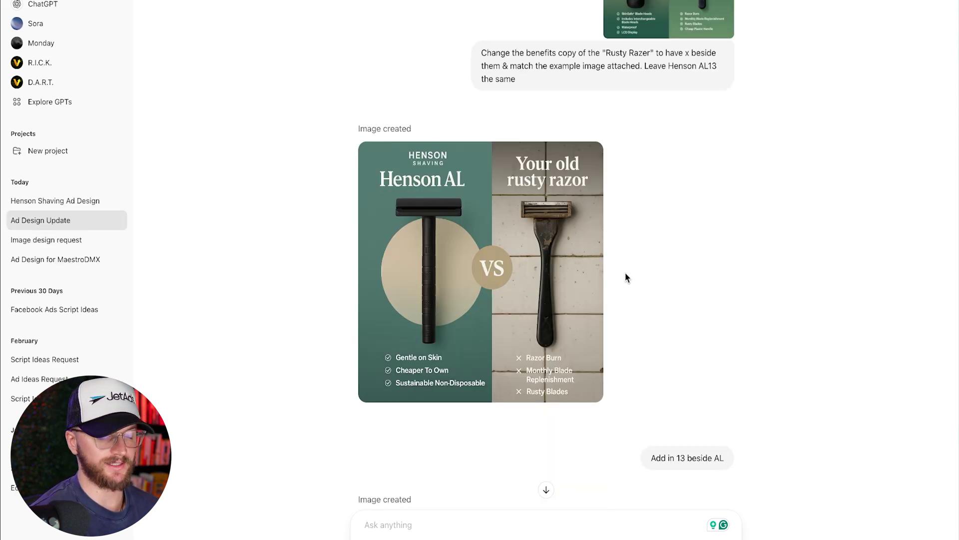
scroll(628, 278, "up", 10)
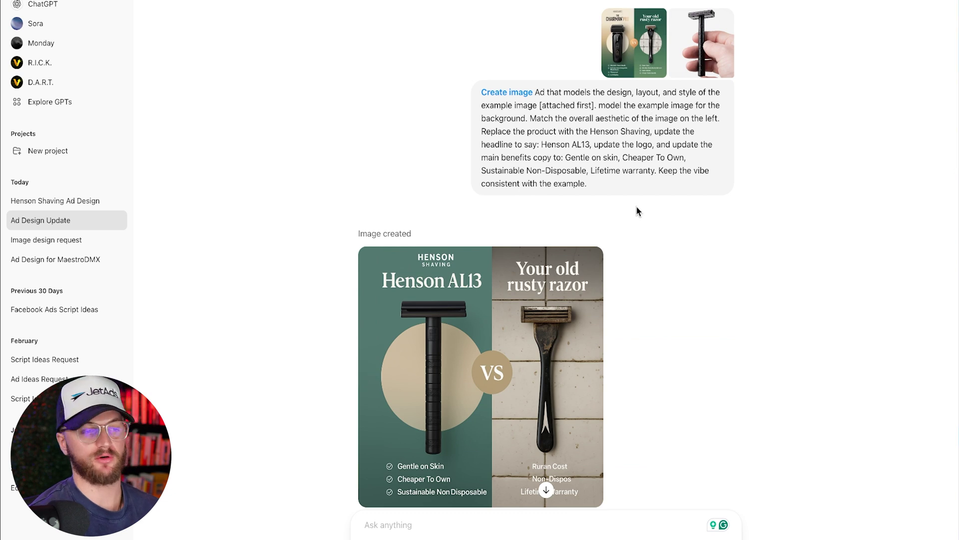
scroll(618, 374, "down", 2)
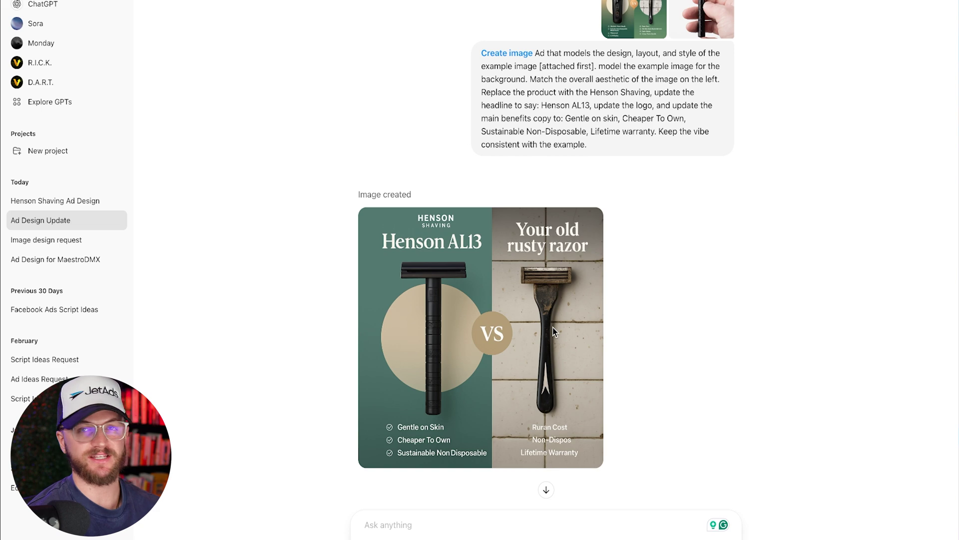
scroll(509, 298, "down", 1)
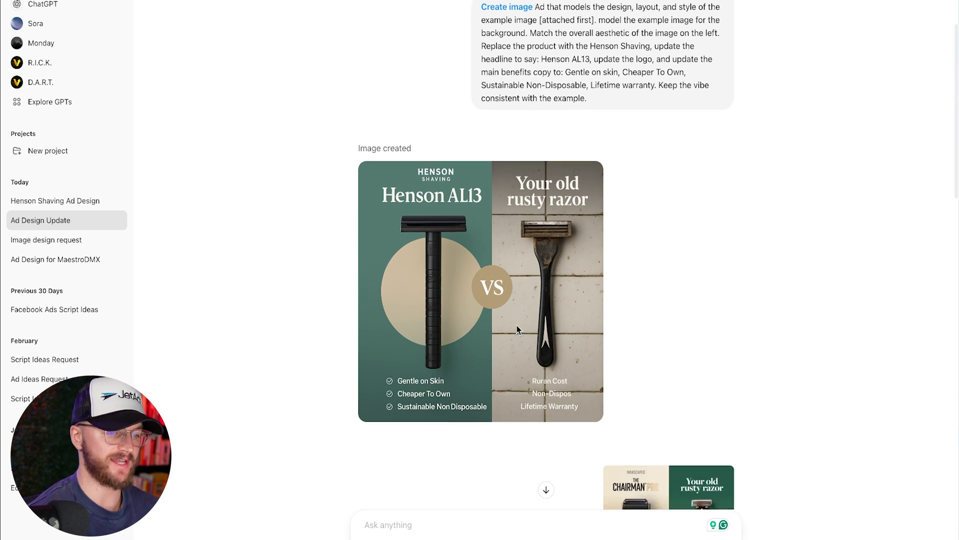
left_click(538, 328)
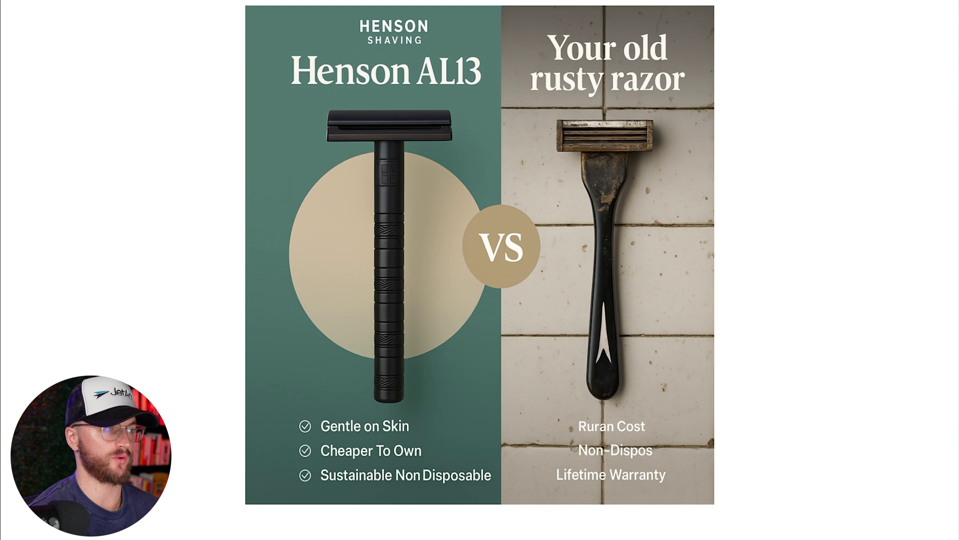
key("Escape")
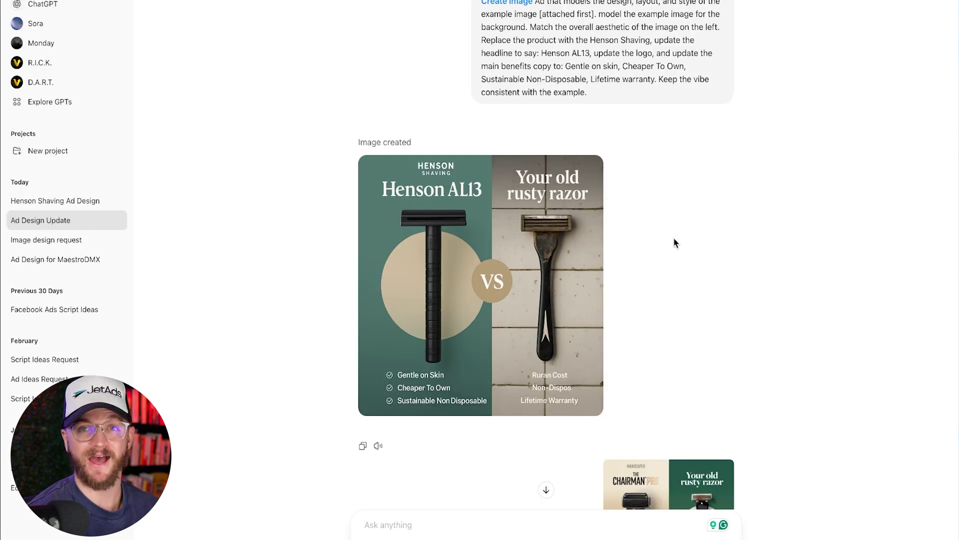